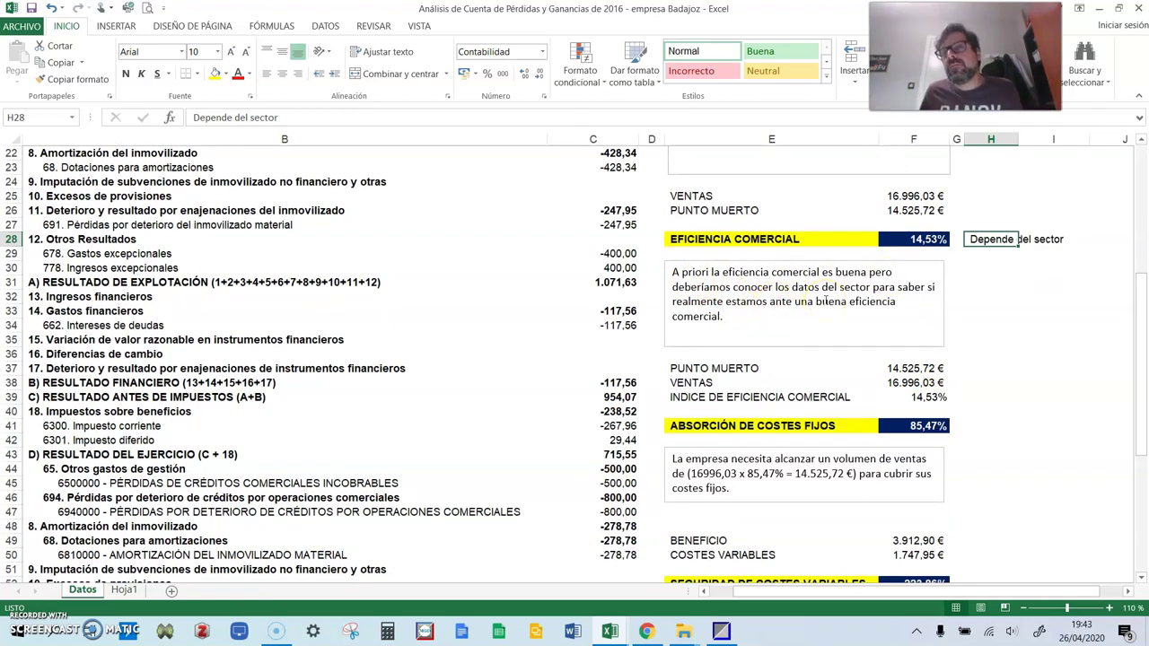
Review the break-even, commercial efficiency, fixed-cost absorption and variable-cost safety sections of the profit and loss analysis.
scroll(825, 302, down, 1)
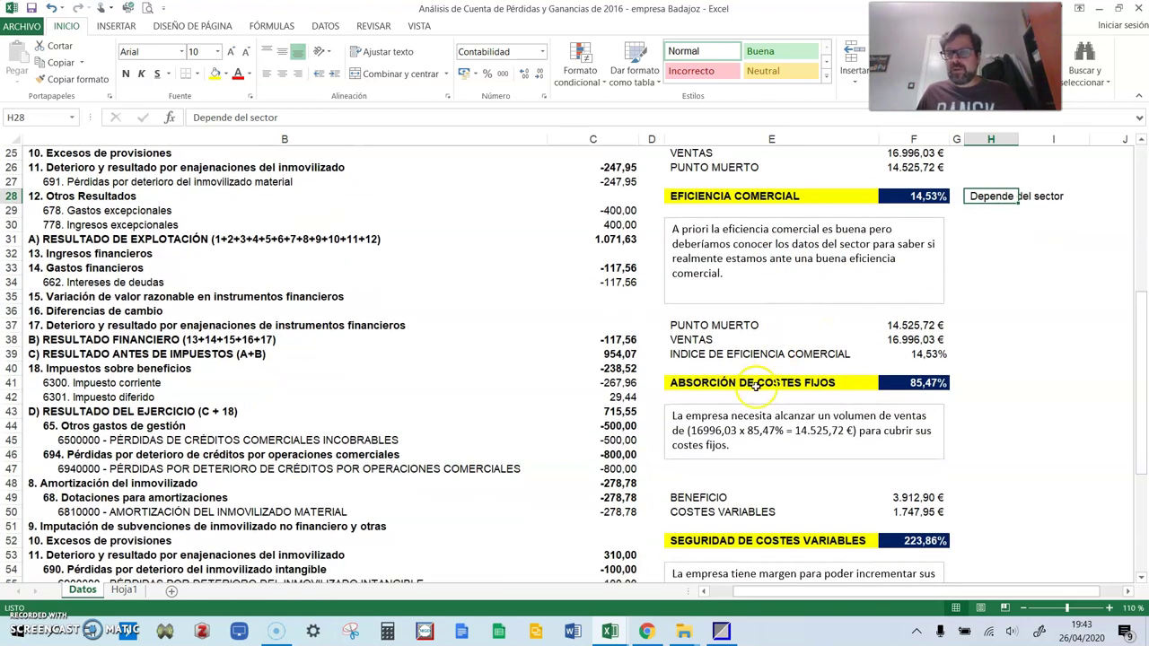
click(754, 384)
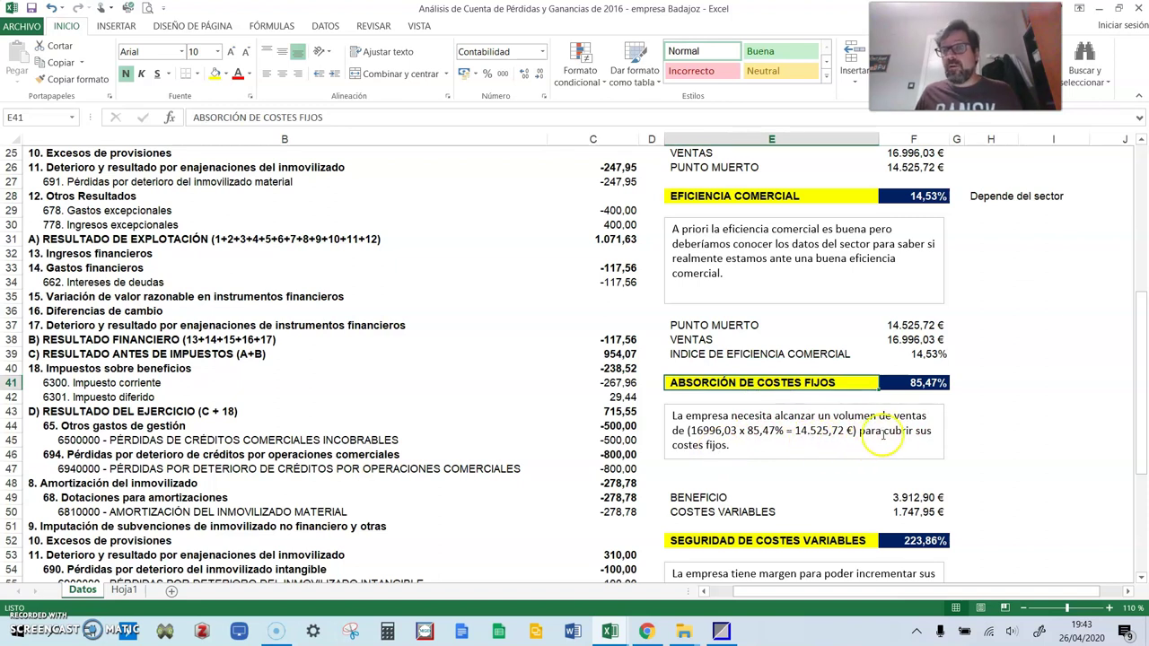
scroll(770, 415, up, 8)
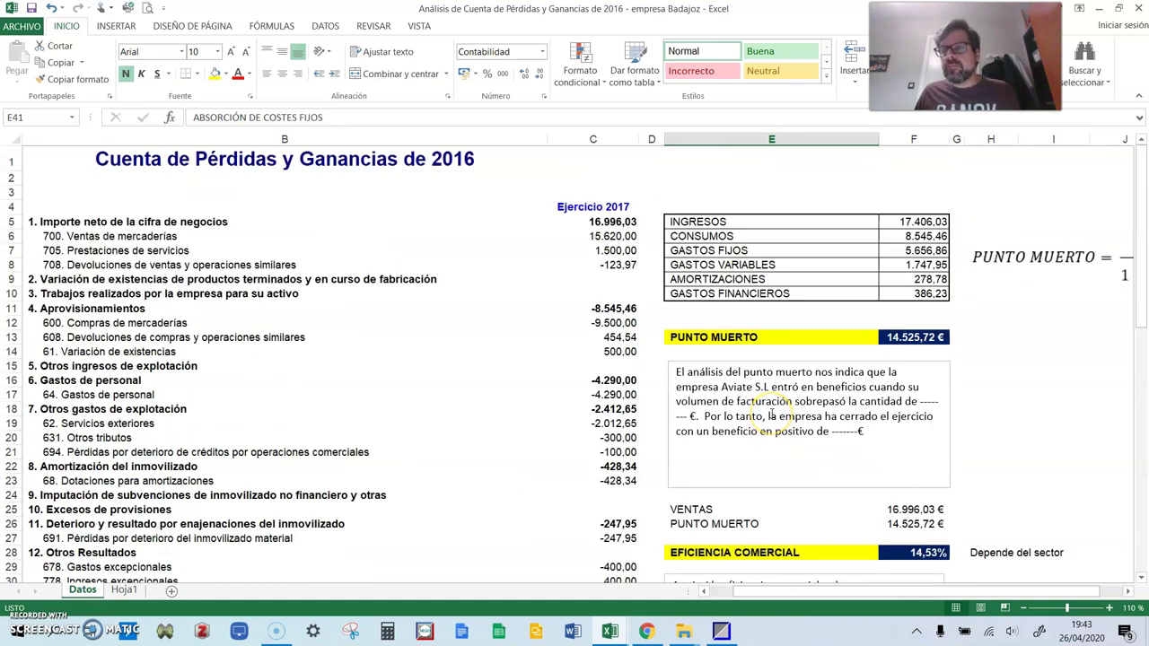
scroll(770, 414, down, 14)
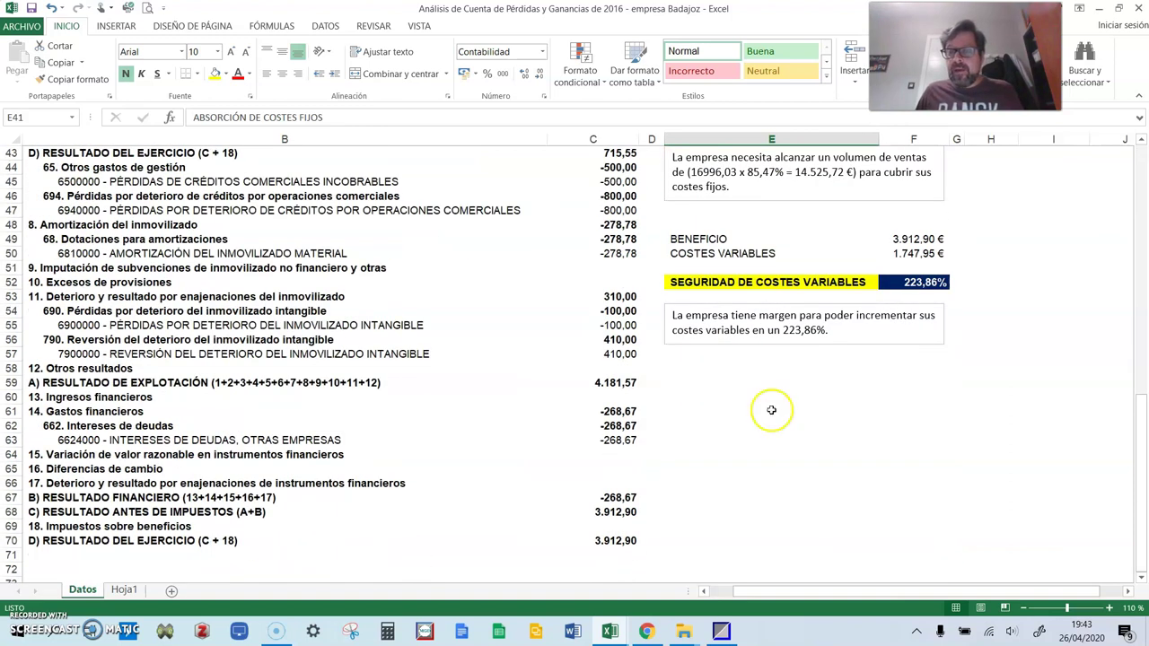
scroll(768, 395, up, 3)
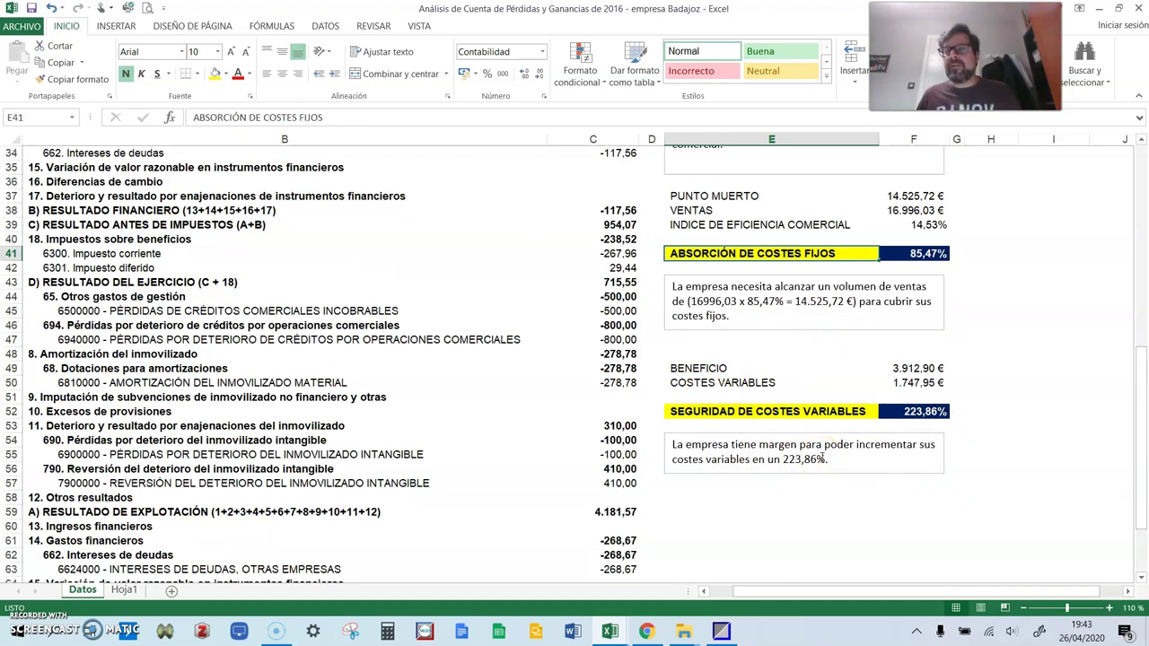
click(928, 410)
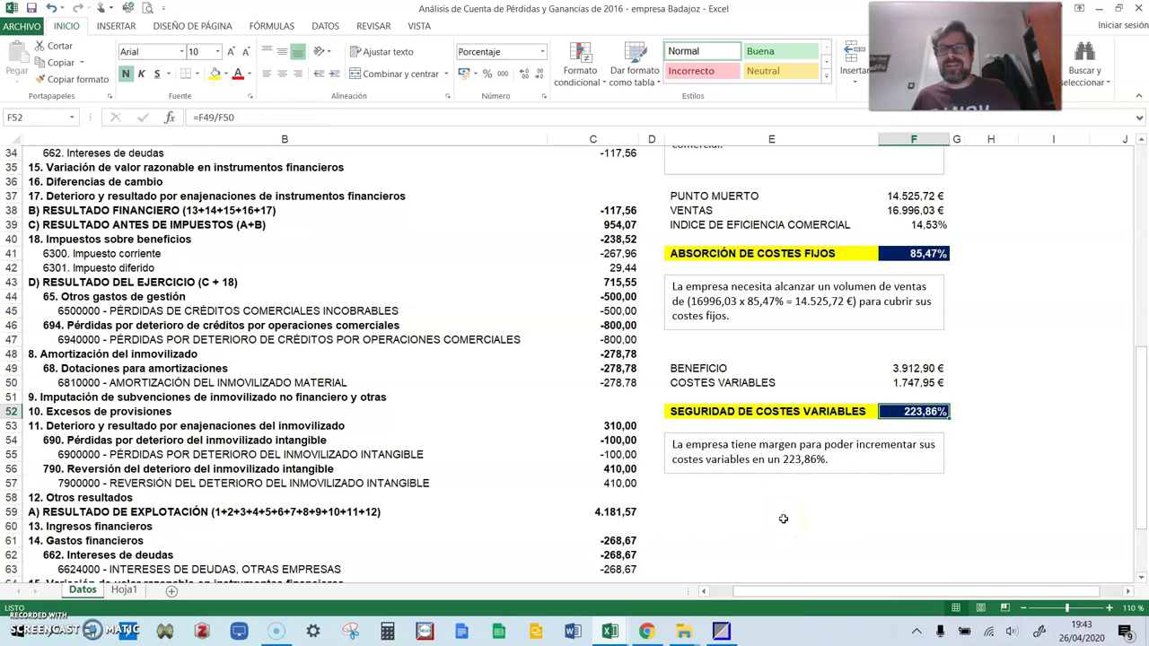
scroll(794, 514, up, 3)
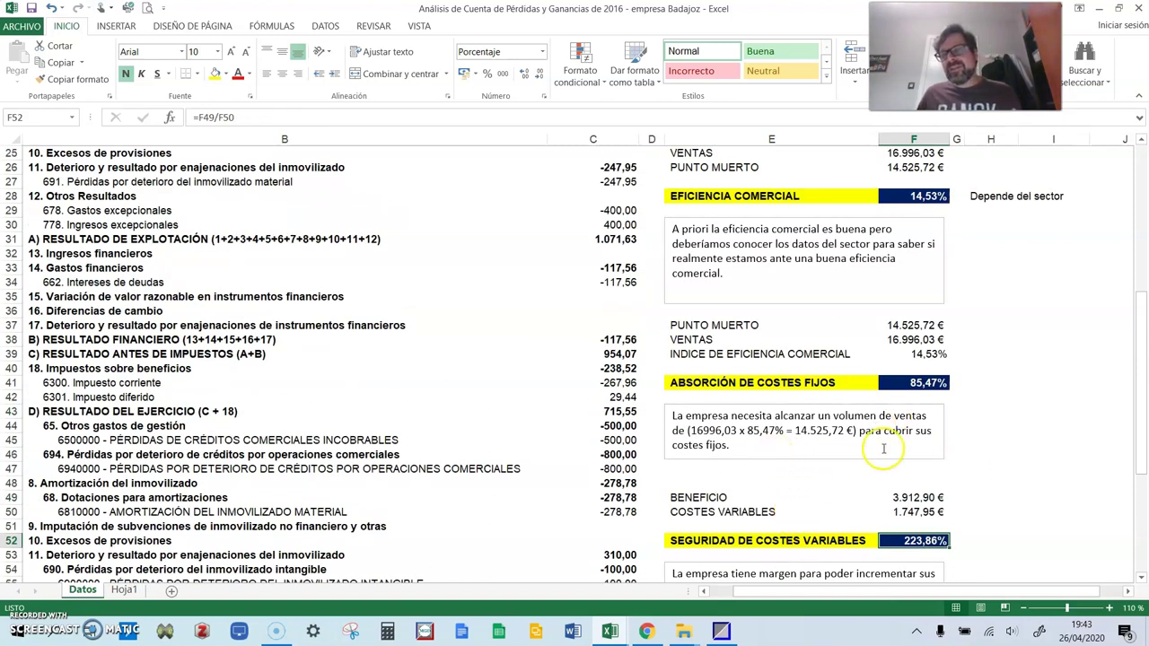
scroll(934, 368, up, 8)
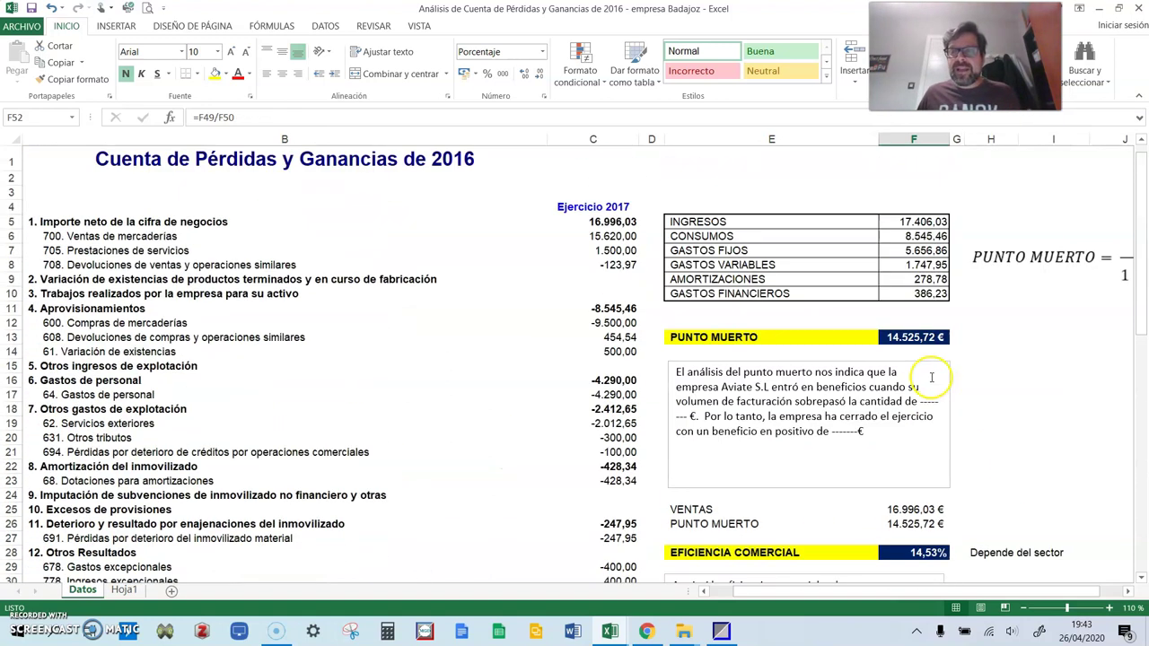
drag(739, 337, 915, 335)
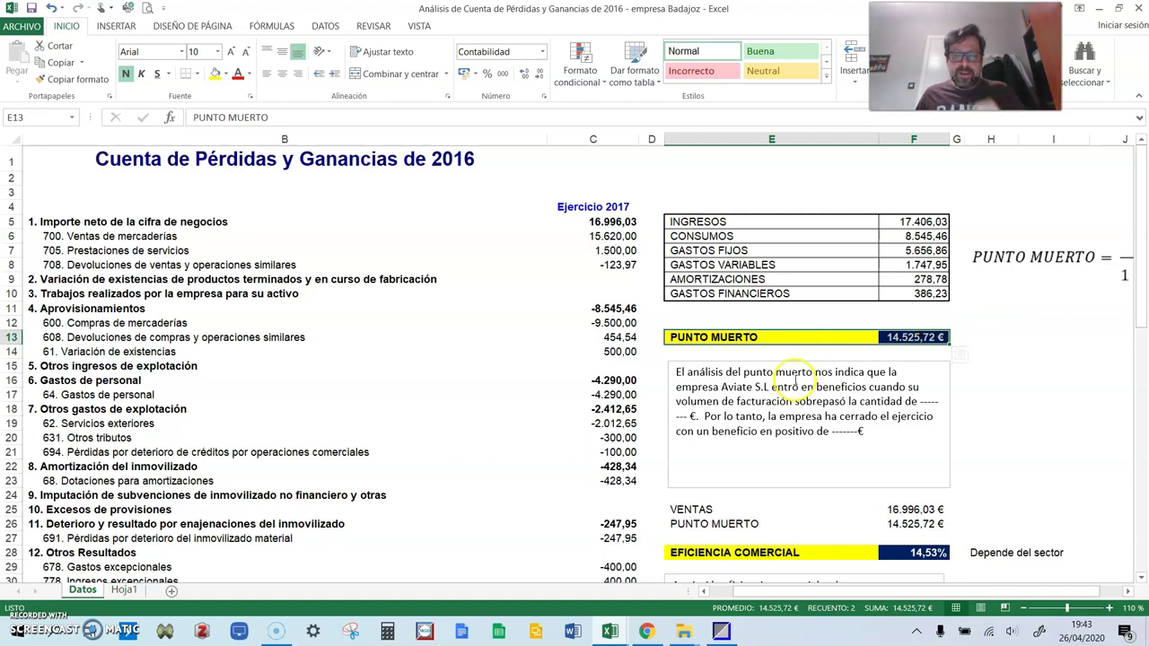
Close the profit and loss analysis workbook and minimize the browser to return to Gestión MGD.
click(1138, 11)
click(514, 341)
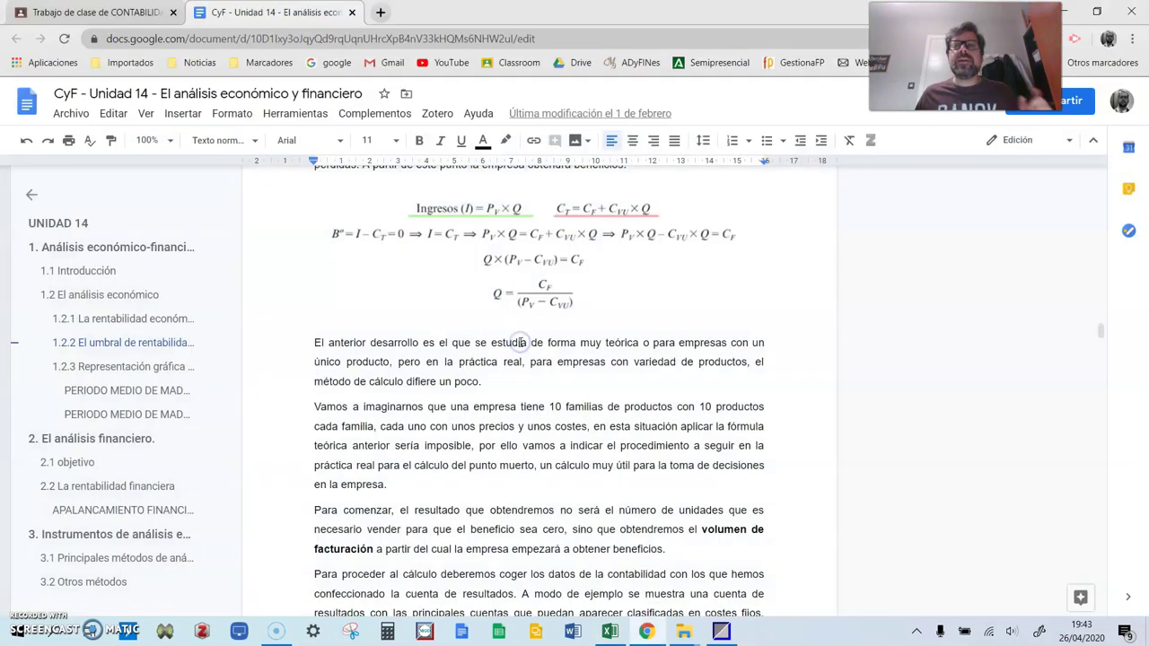
click(1063, 12)
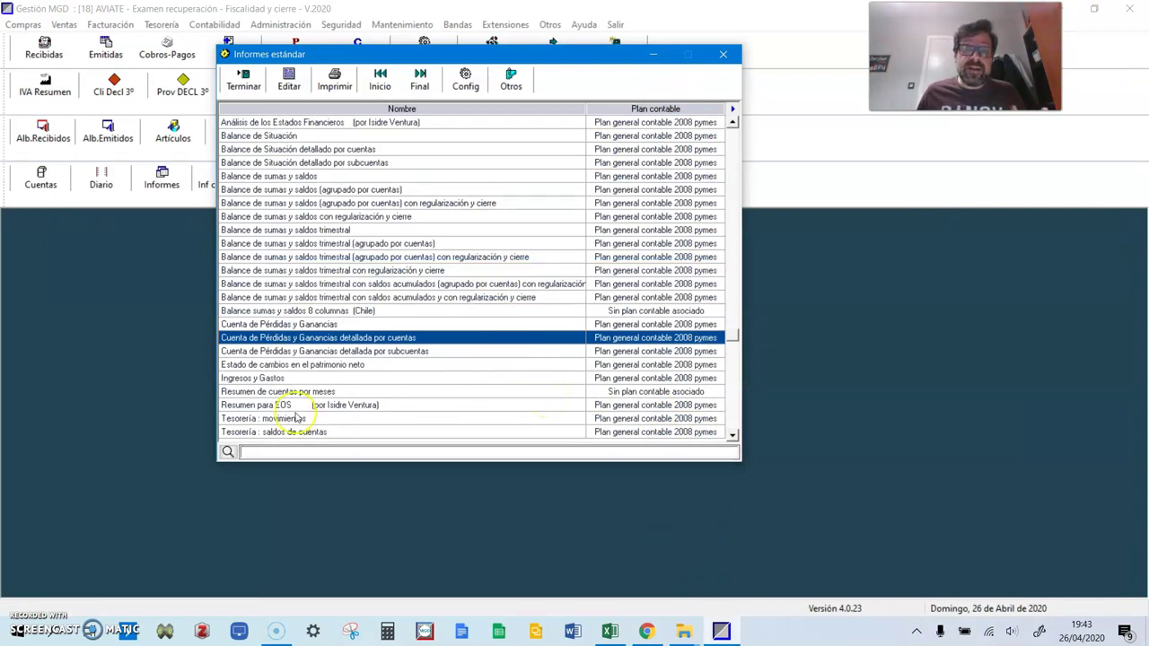
Generate the standard report "Balance de Situación detallado por cuentas" and open it in Excel.
click(263, 137)
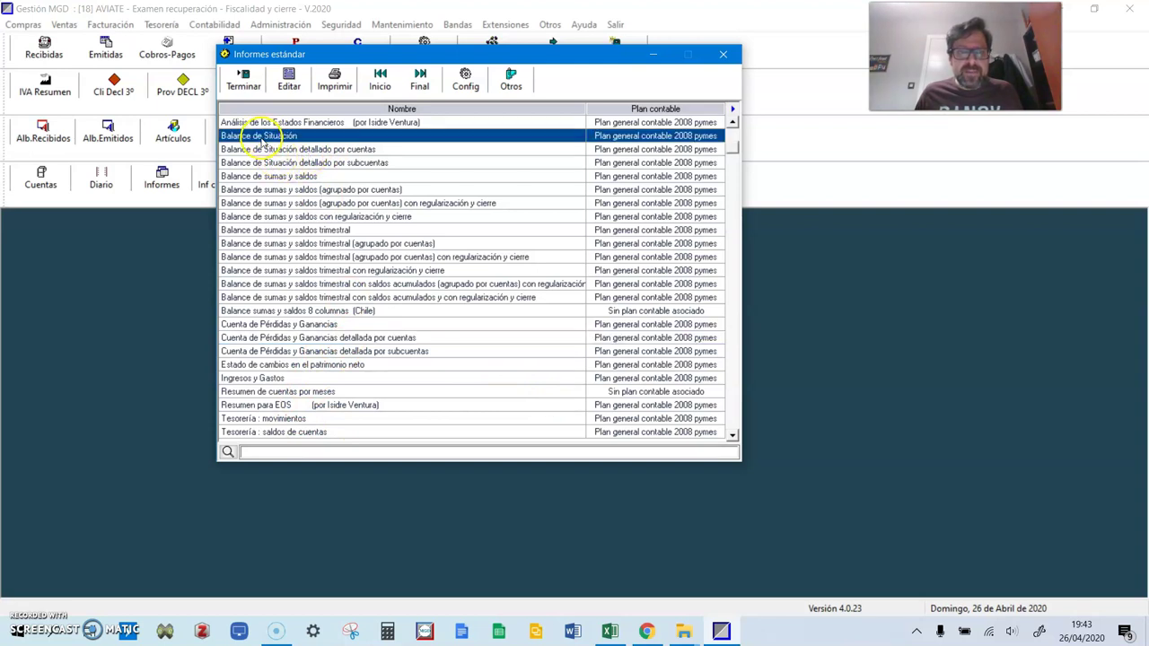
click(281, 150)
double_click(281, 151)
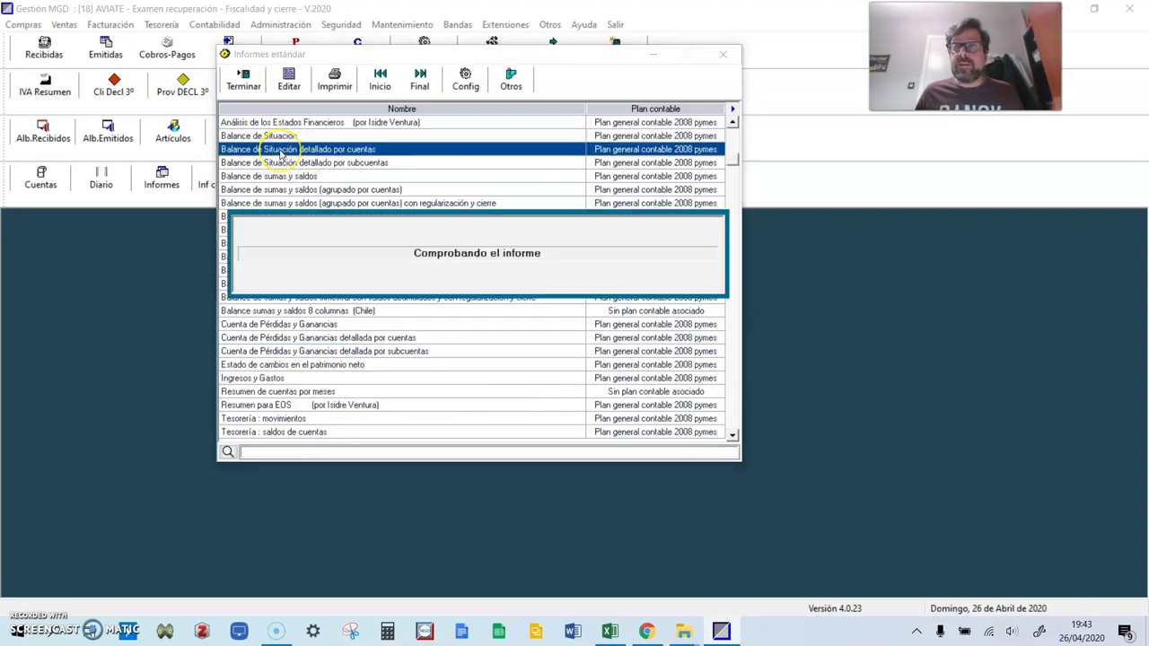
click(274, 132)
click(291, 126)
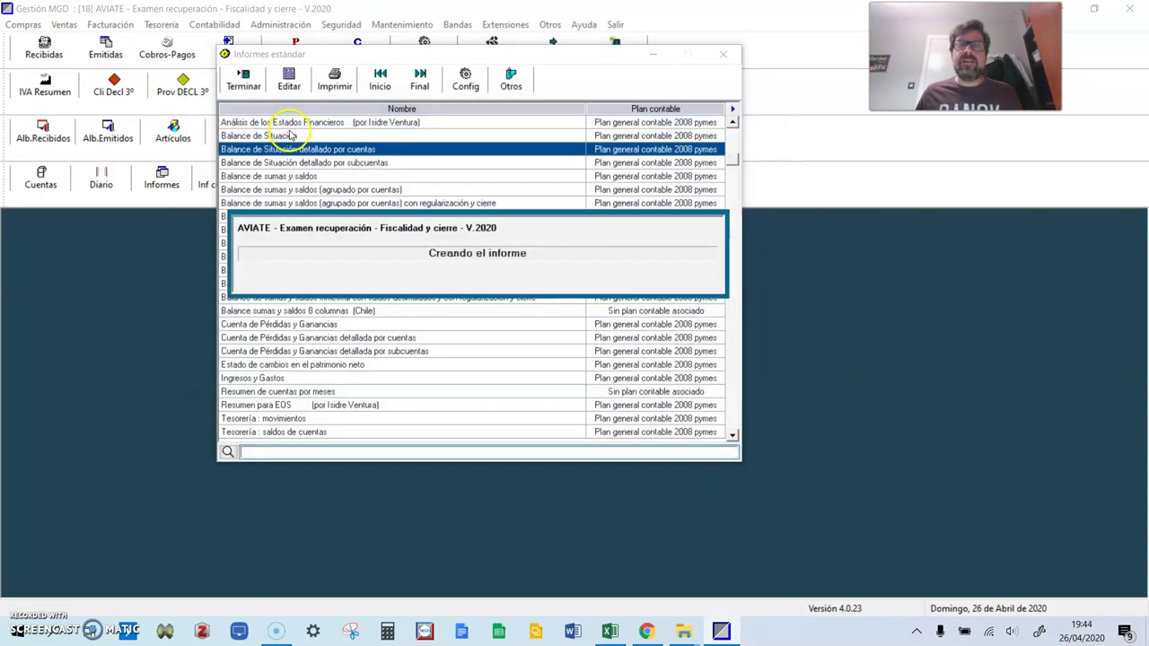
click(662, 397)
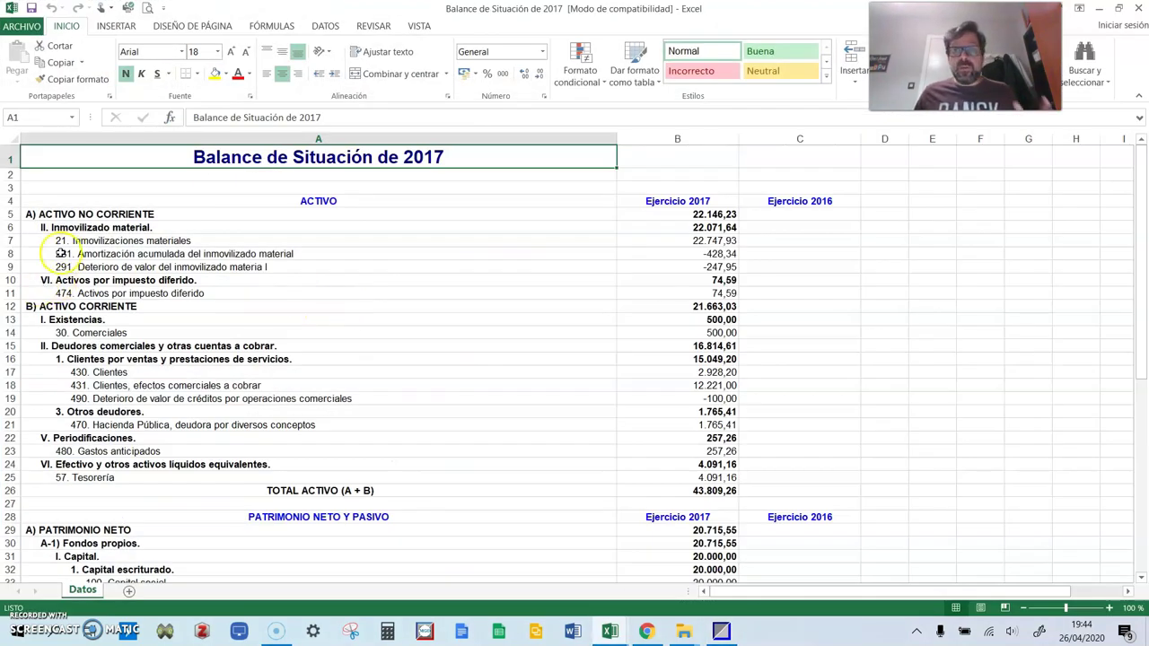
Look at the 2016 balance analysis workbook and return to the generated 2017 balance.
click(608, 633)
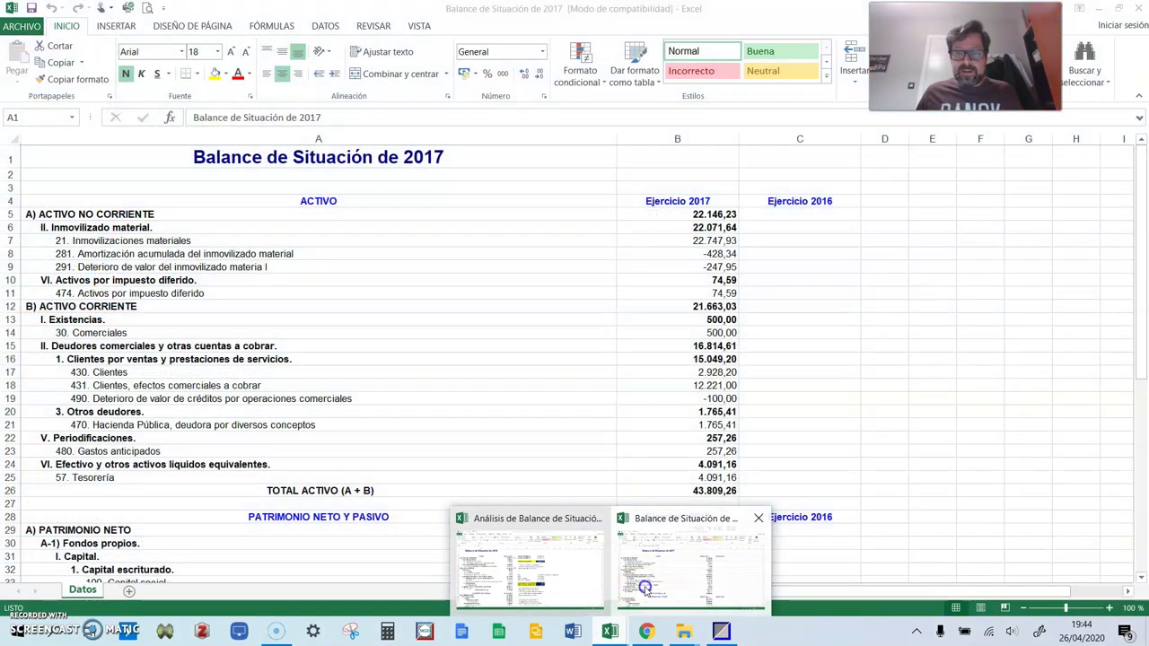
click(646, 587)
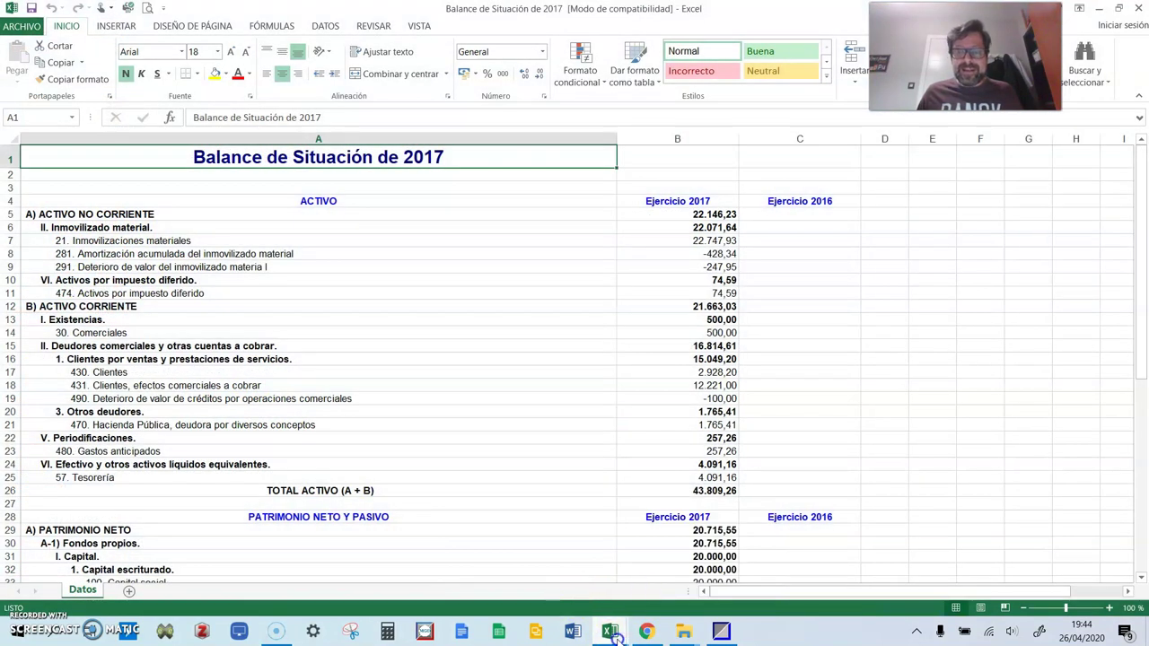
mouse_move(610, 633)
click(550, 583)
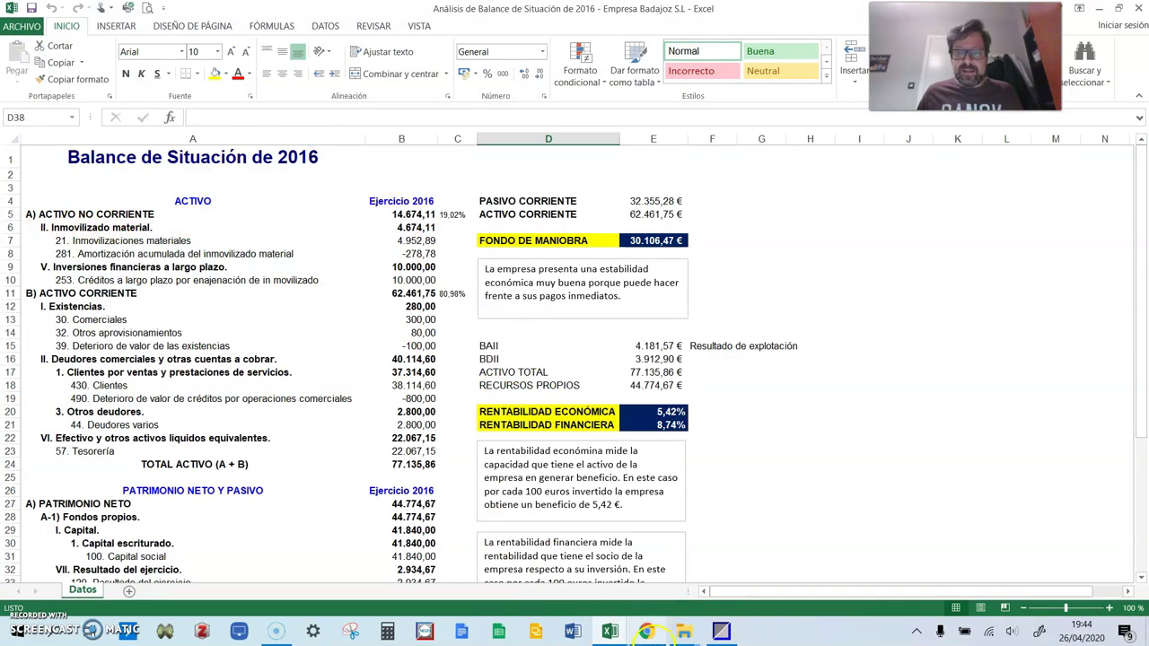
mouse_move(609, 633)
click(664, 583)
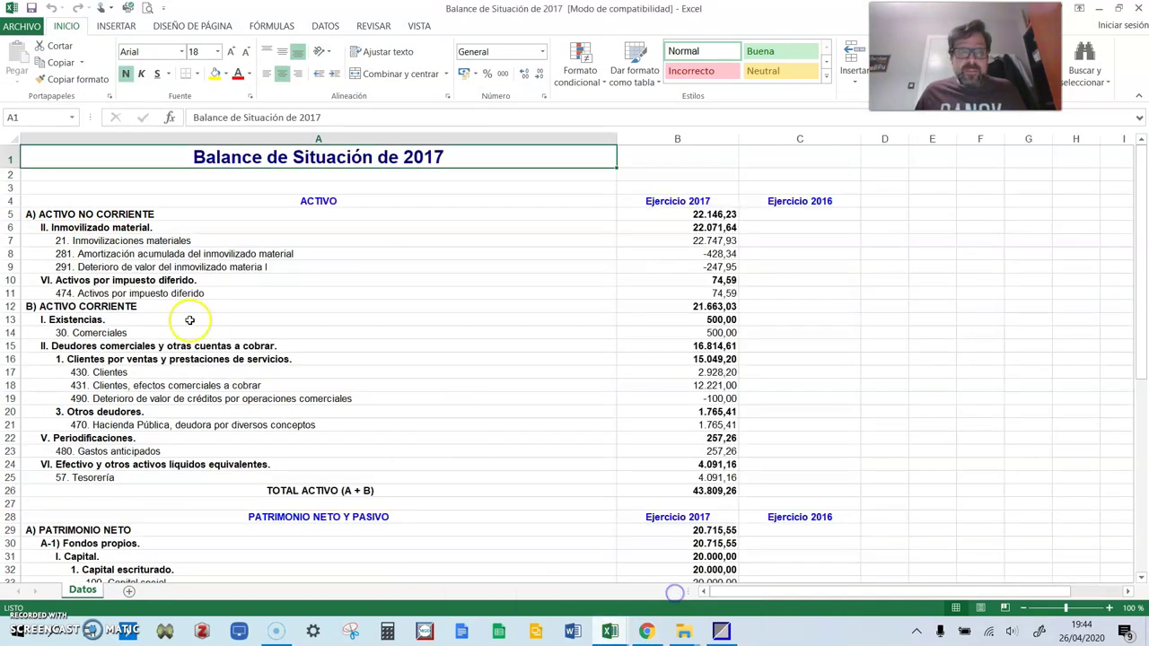
Copy the 2017 balance table from the ACTIVO header to the final total, range A4:B60.
click(45, 212)
drag(67, 201, 699, 535)
right_click(698, 534)
click(736, 265)
scroll(718, 449, up, 10)
Paste the copied 2017 balance over the old figures in the 2016 balance analysis workbook, starting at cell A4.
mouse_move(648, 633)
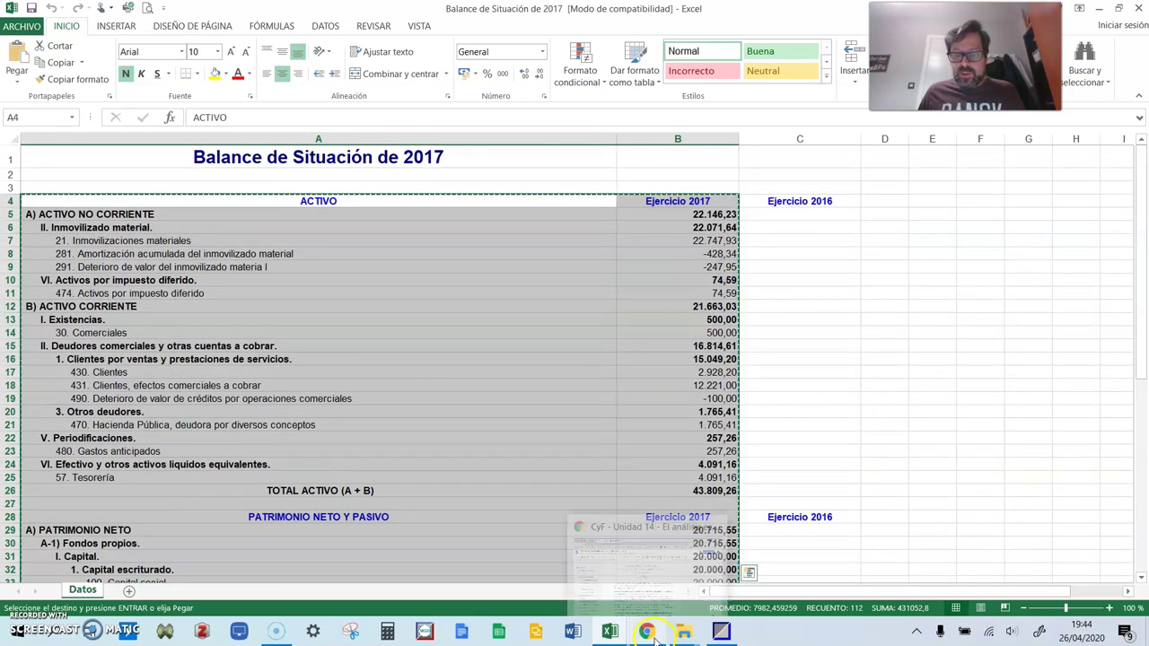
mouse_move(610, 632)
click(575, 606)
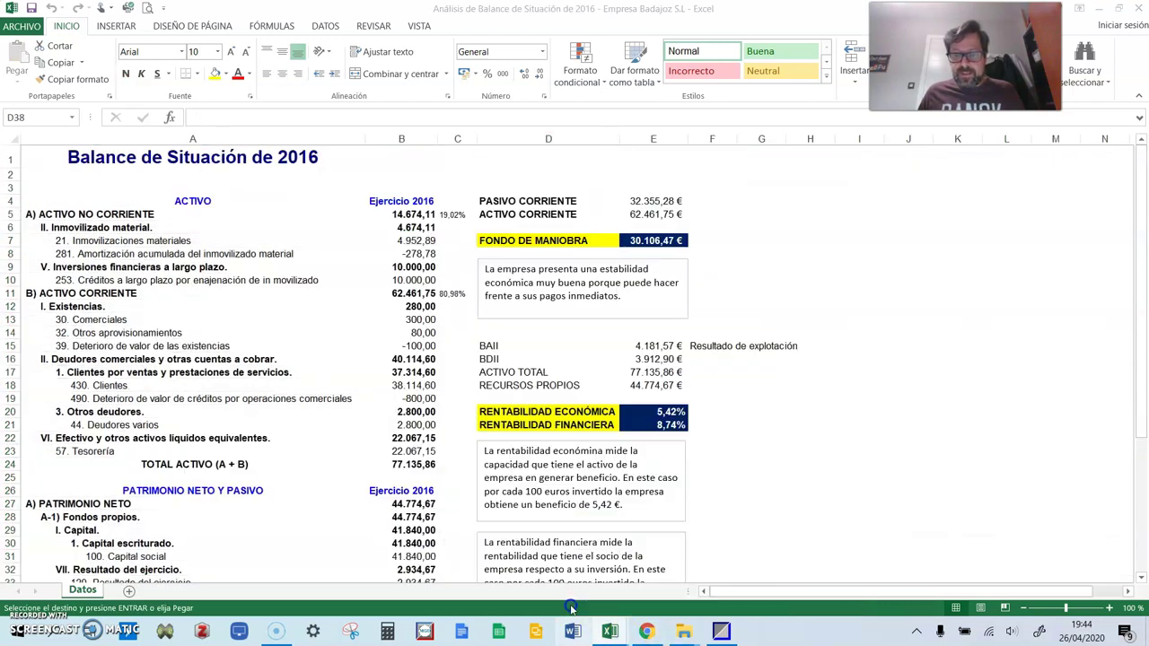
click(41, 199)
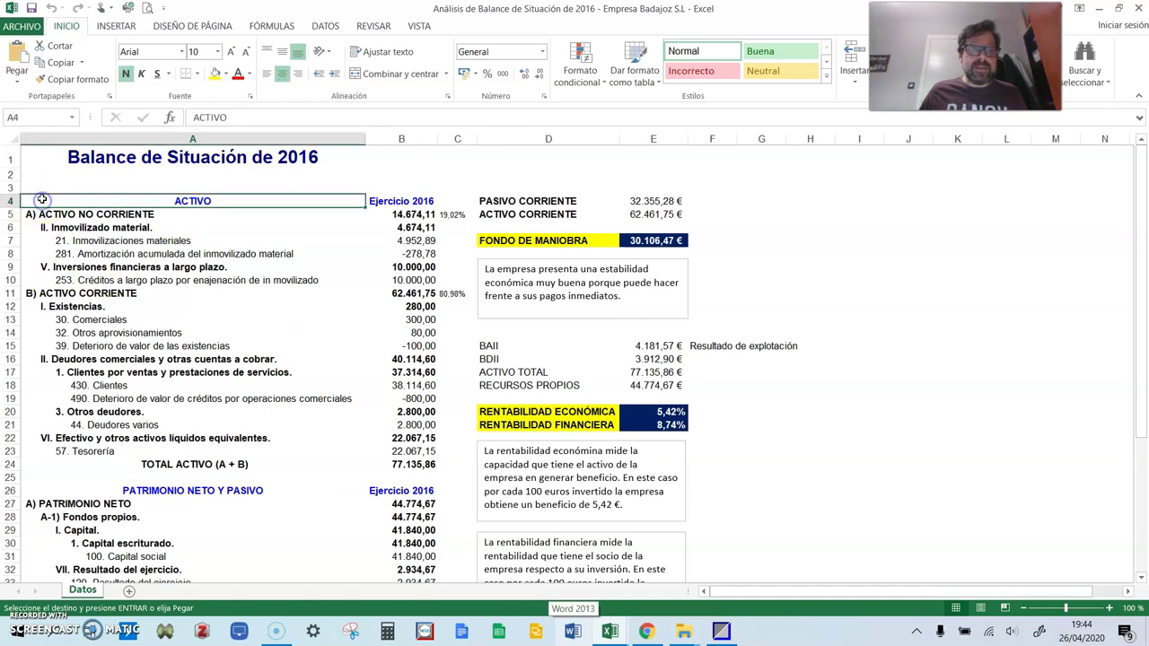
right_click(41, 199)
click(66, 261)
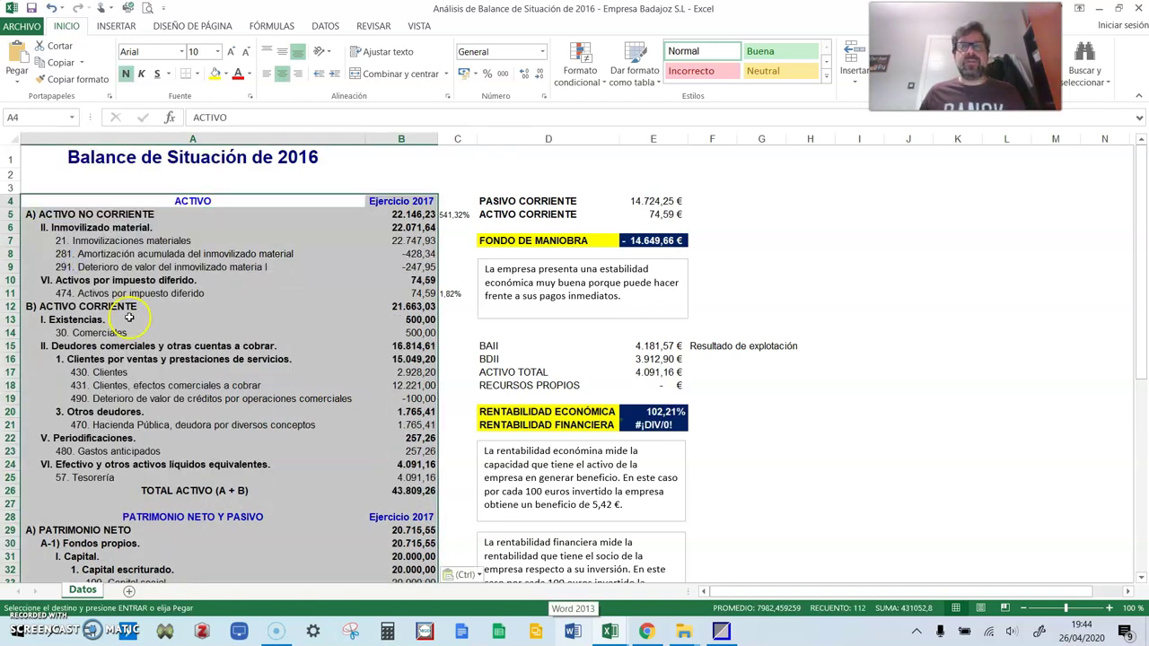
Check the pasted balance down to its end, the working capital block and the percentage formula beside ACTIVO NO CORRIENTE.
click(246, 330)
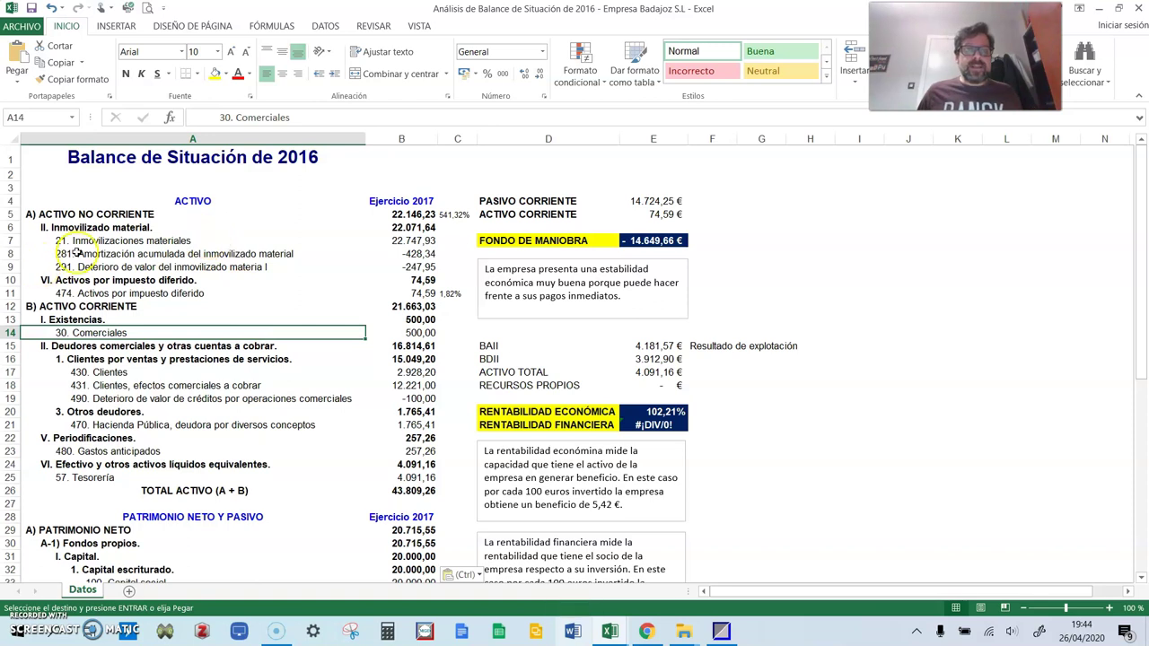
scroll(192, 224, down, 14)
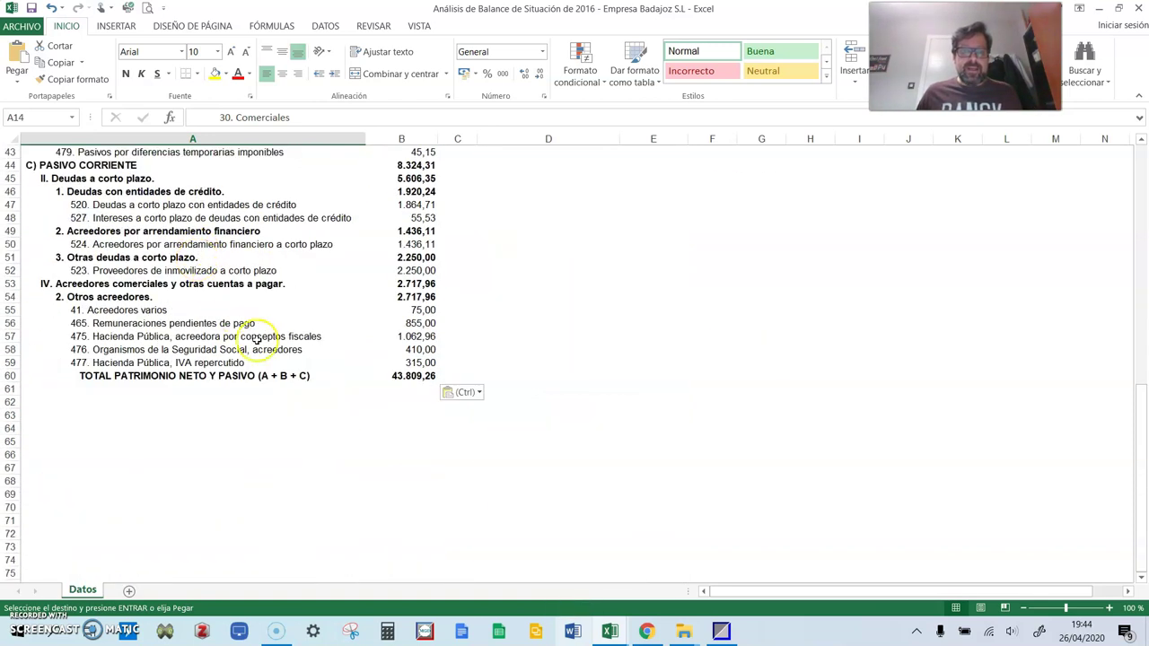
scroll(268, 388, up, 13)
scroll(268, 389, up, 1)
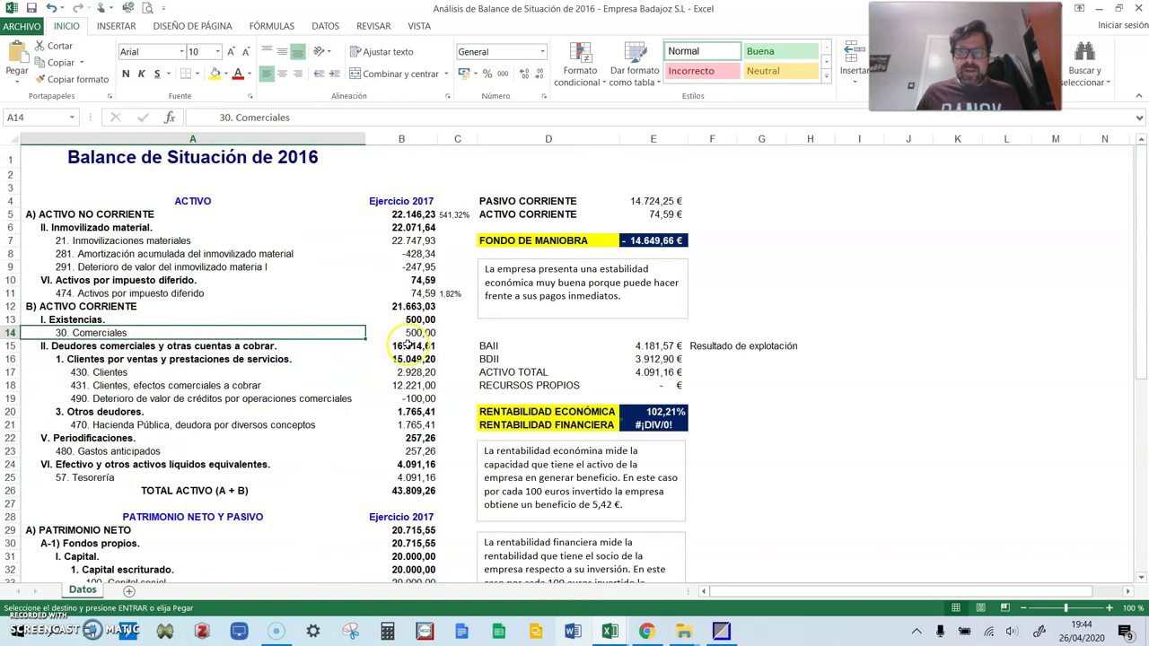
click(529, 241)
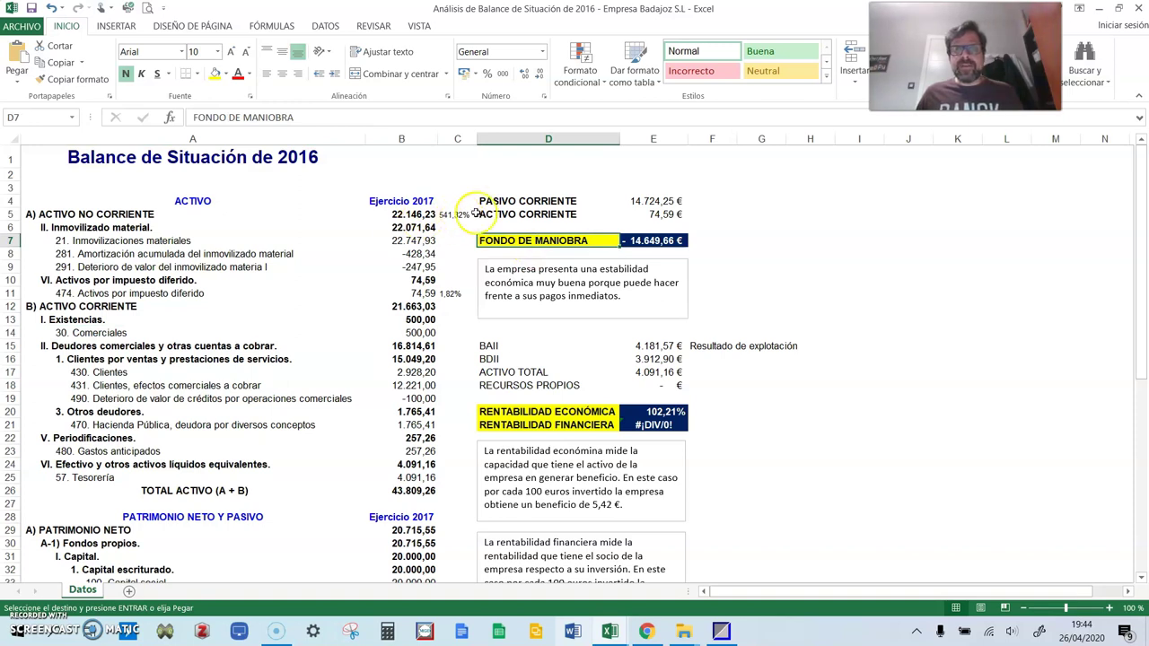
click(457, 216)
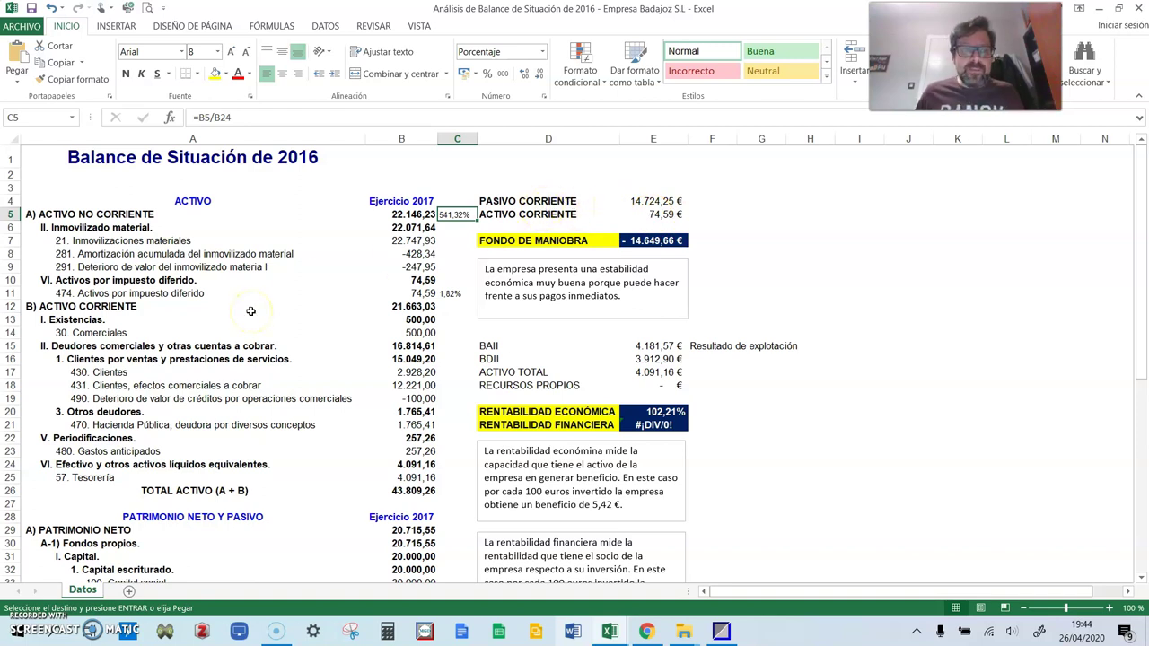
Relink the PASIVO CORRIENTE value in E4 to the current liabilities total with the formula =B44.
scroll(250, 311, down, 4)
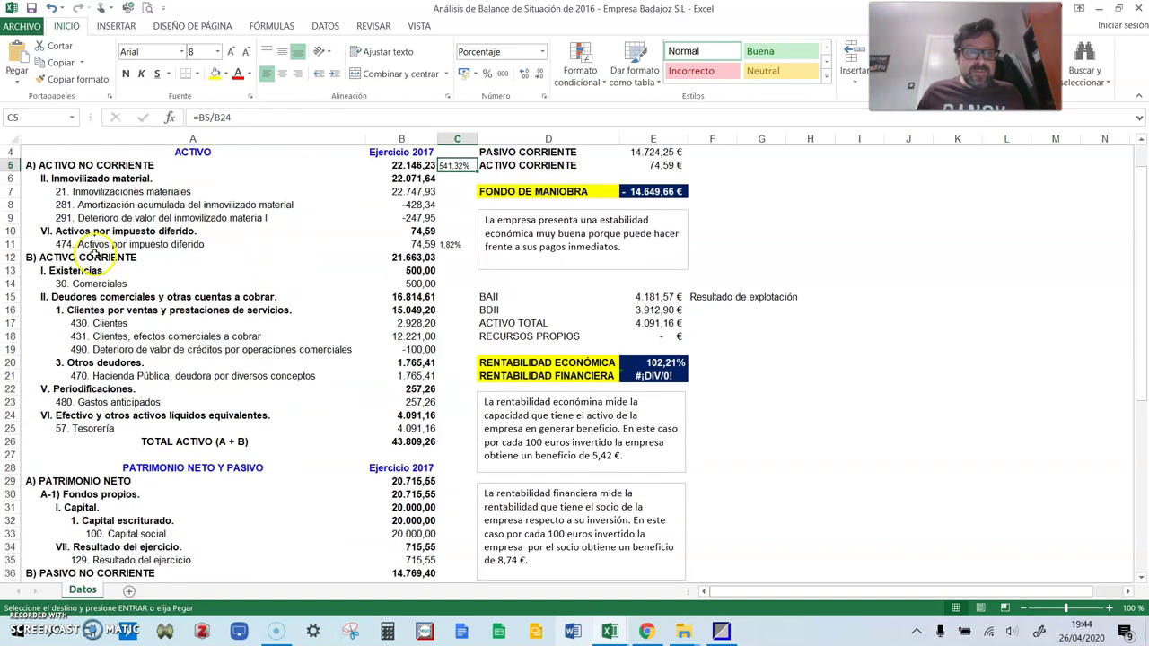
scroll(90, 457, down, 3)
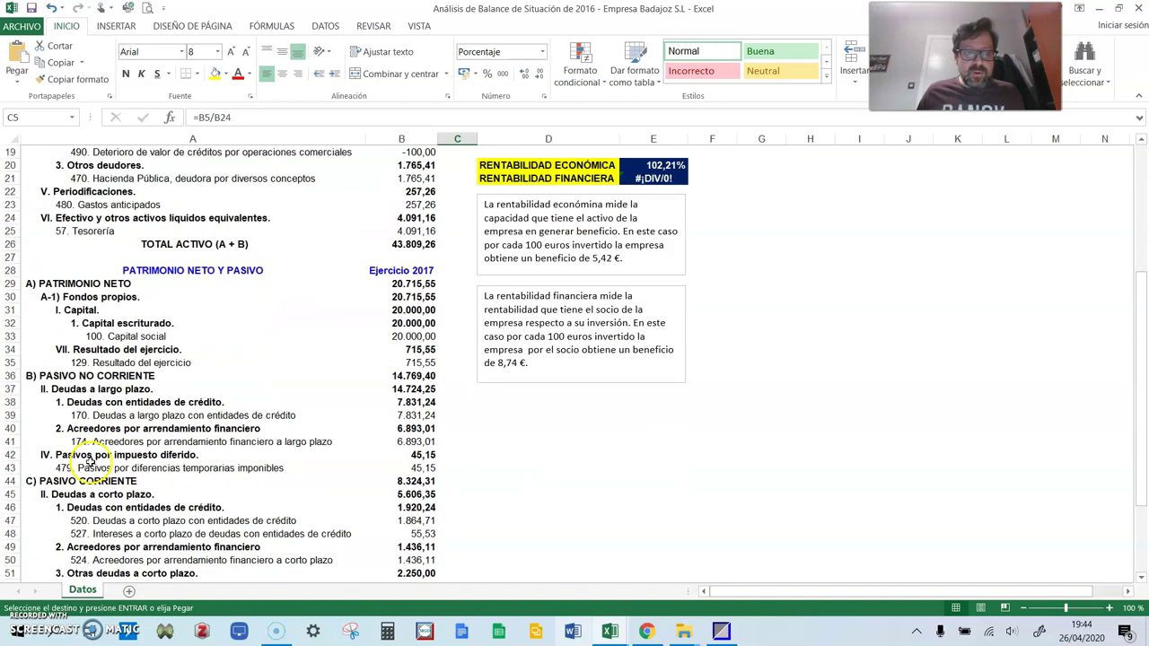
click(11, 442)
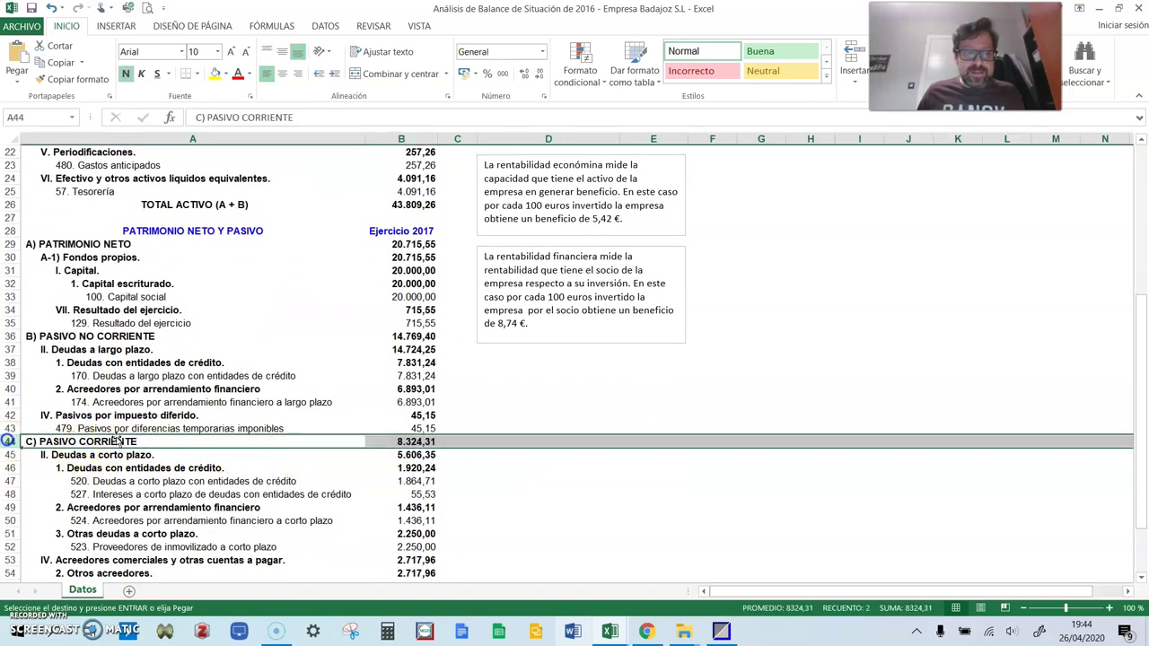
click(393, 442)
scroll(602, 320, up, 7)
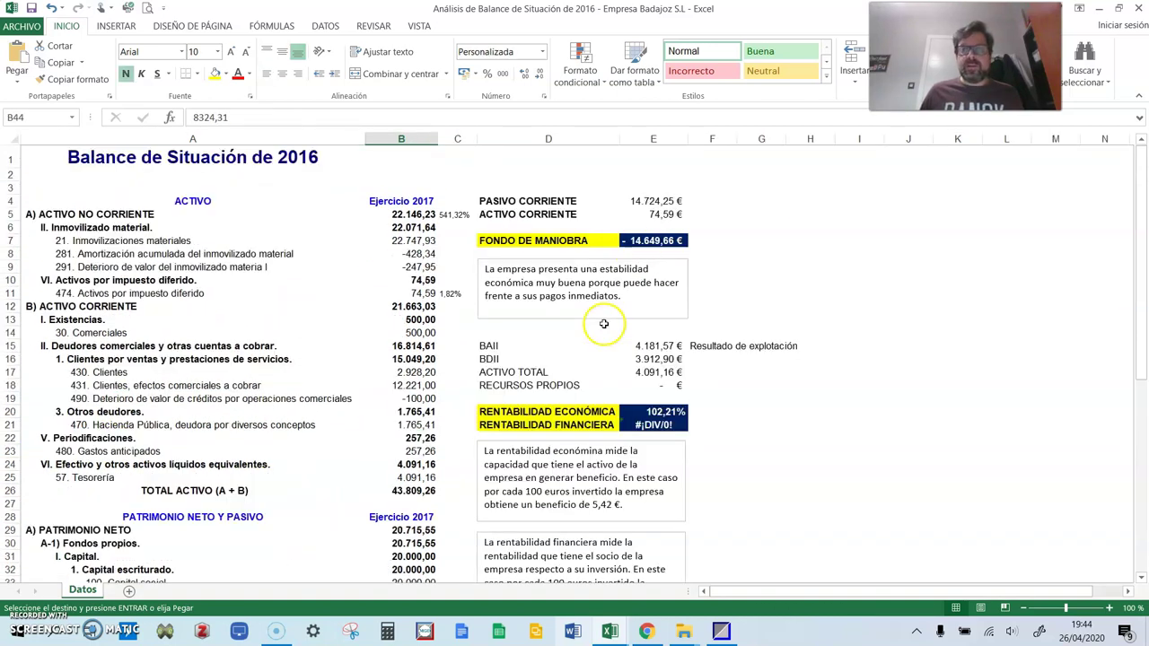
click(655, 201)
text(=)
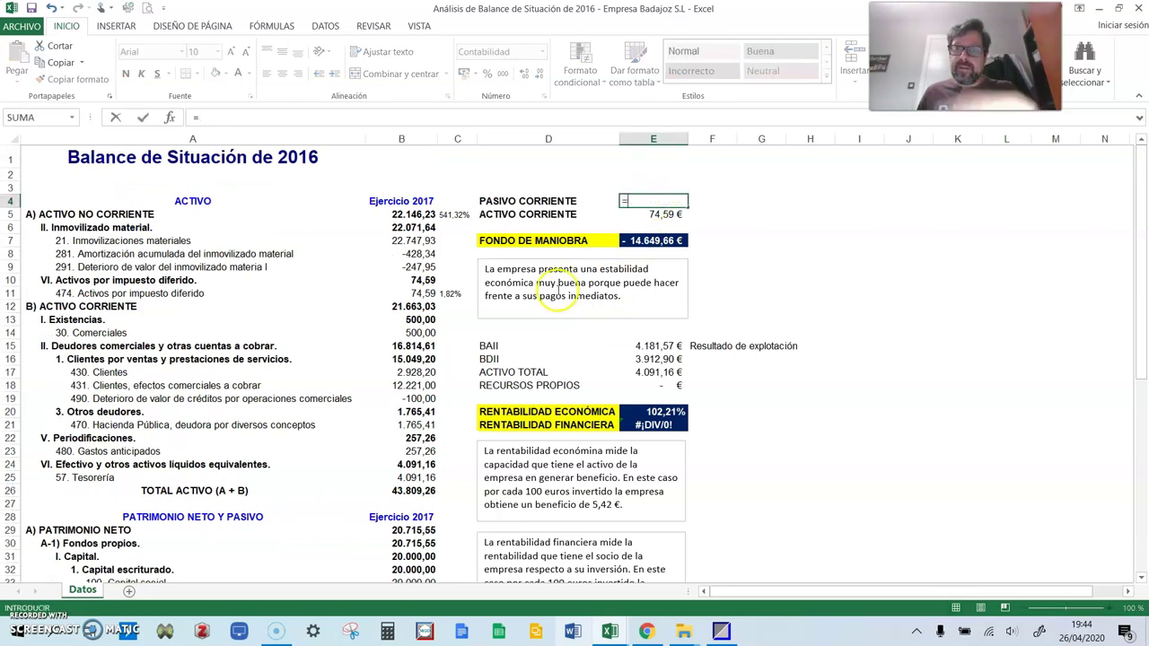
scroll(207, 520, down, 8)
scroll(207, 521, down, 2)
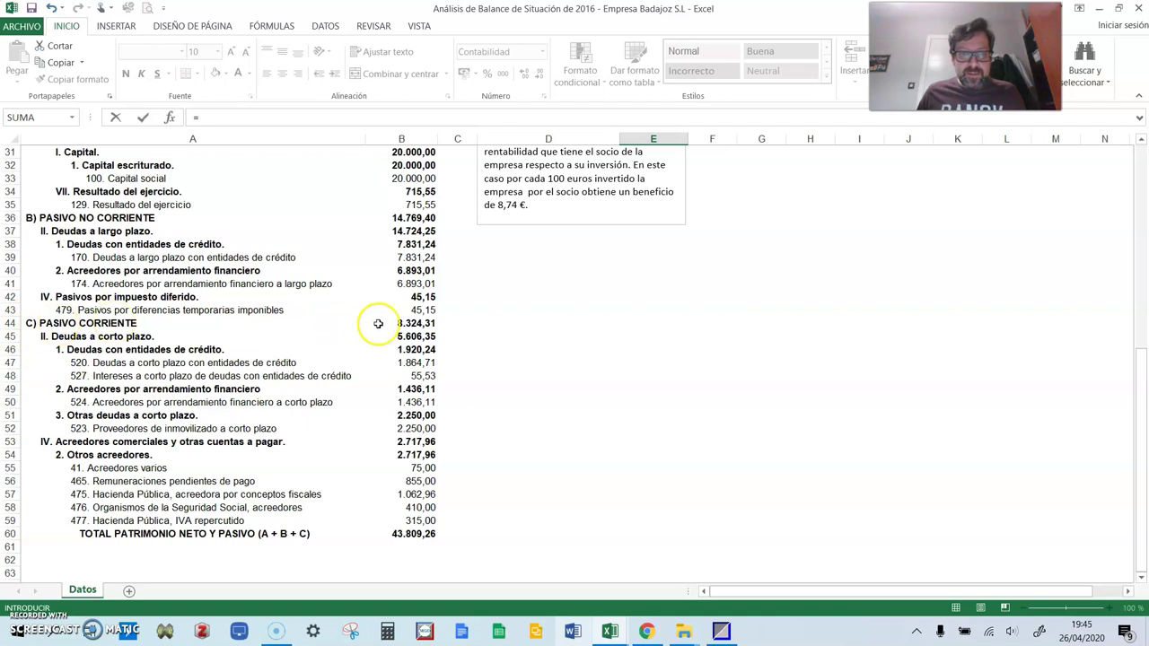
click(409, 324)
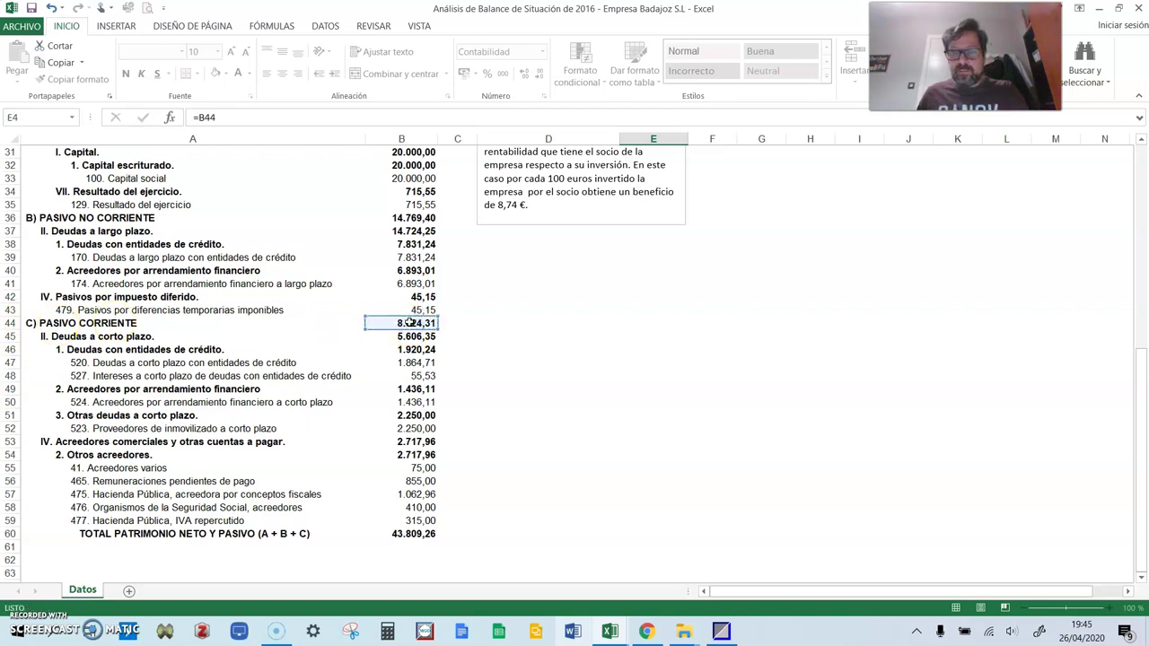
Confirm the PASIVO CORRIENTE link and relink the ACTIVO CORRIENTE value in E5 to the current assets total with the formula =B12.
key(Return)
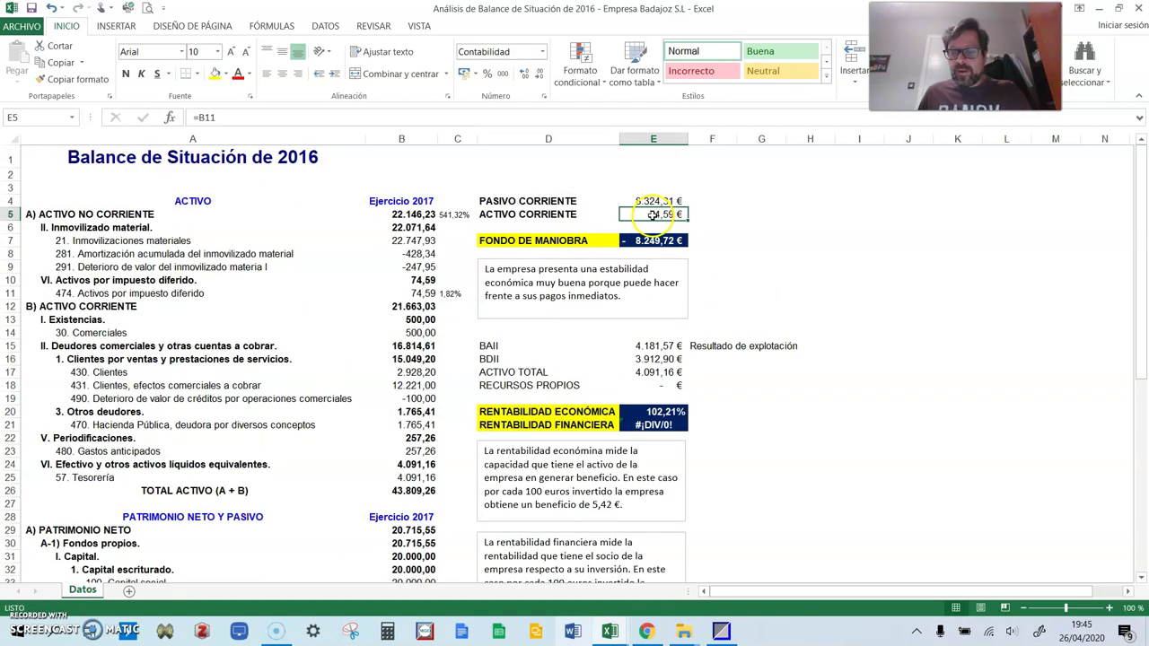
text(=)
scroll(385, 493, down, 4)
scroll(57, 302, up, 2)
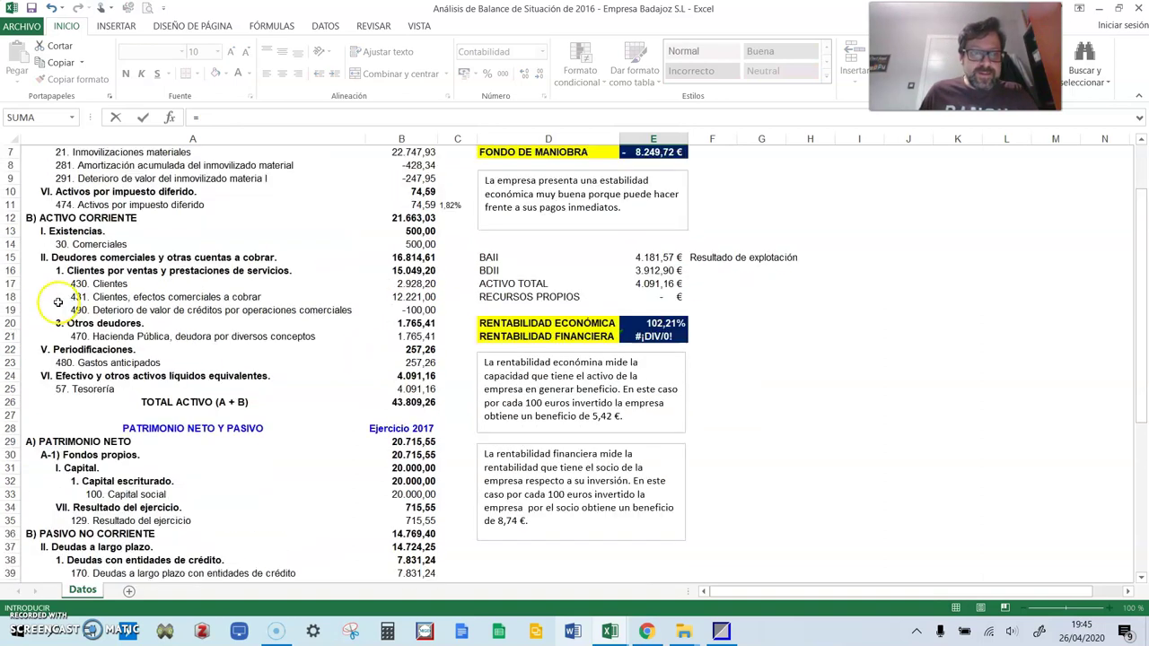
click(406, 218)
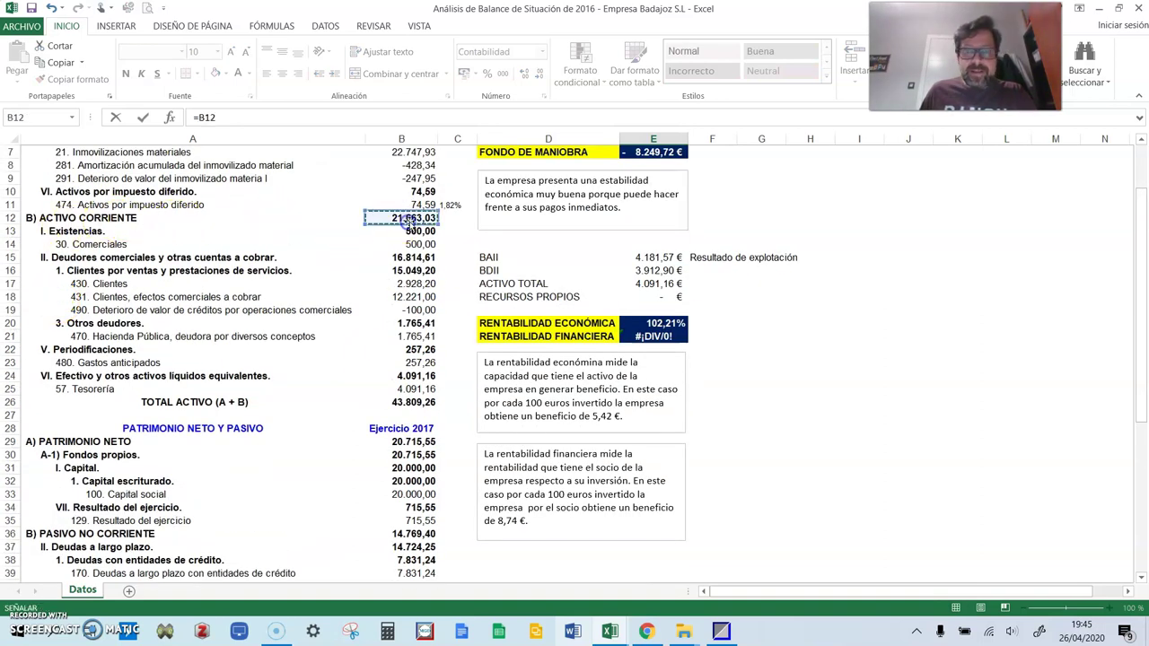
key(Return)
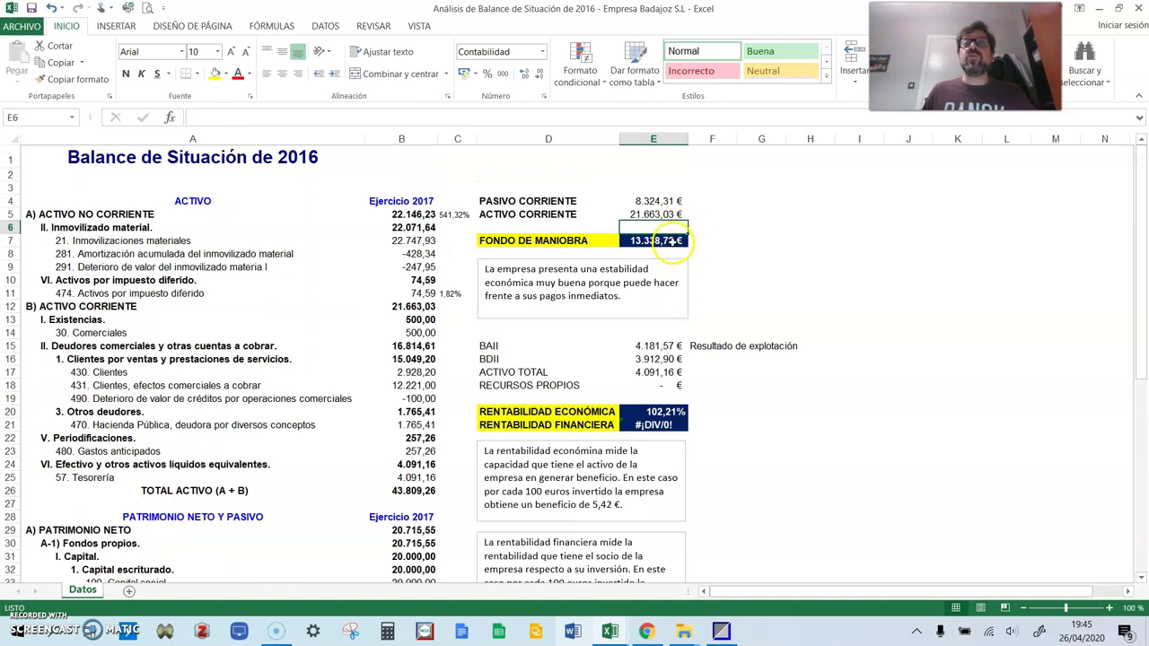
Examine the FONDO DE MANIOBRA formula in E7 together with the ACTIVO CORRIENTE and PASIVO CORRIENTE values it uses.
click(671, 241)
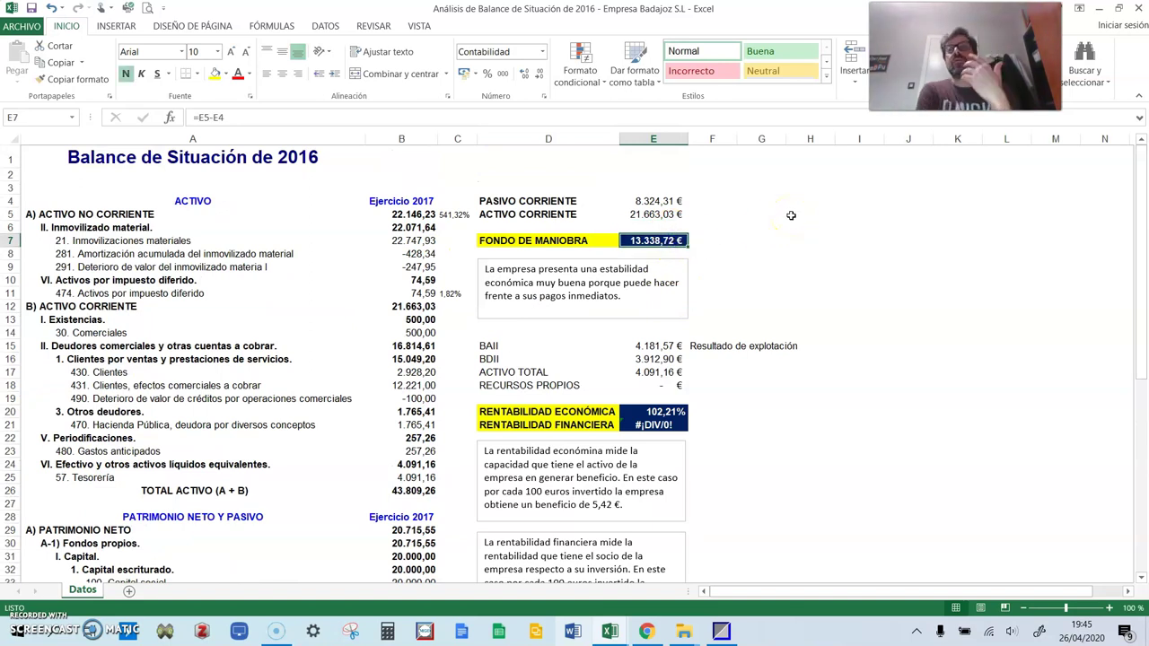
click(632, 213)
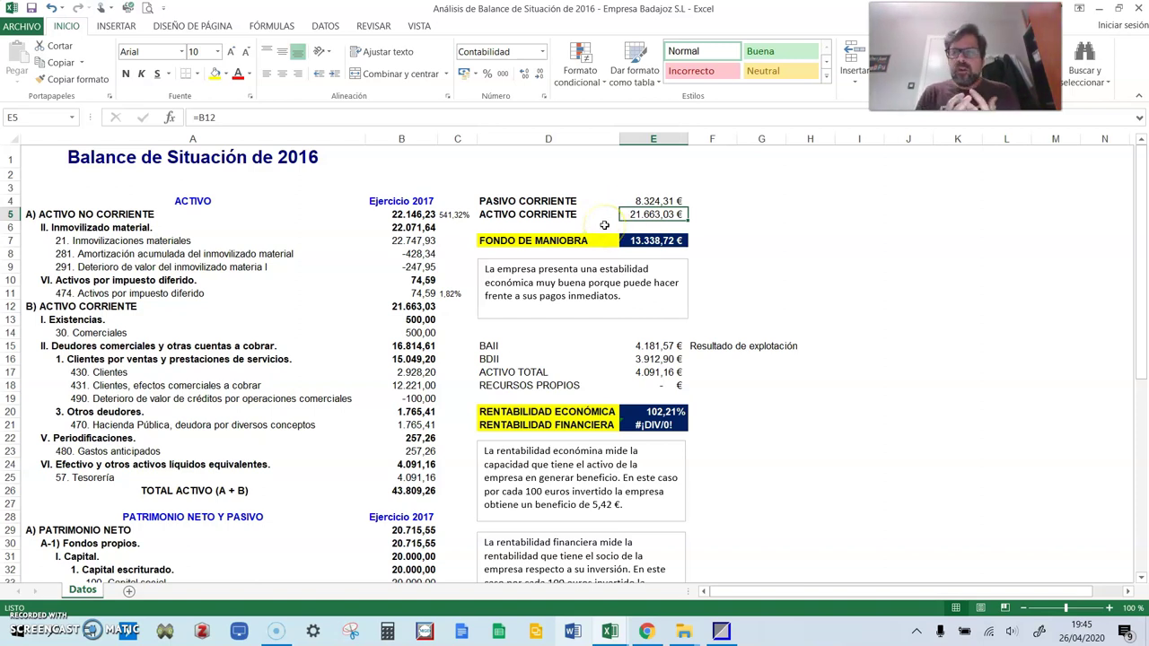
click(663, 200)
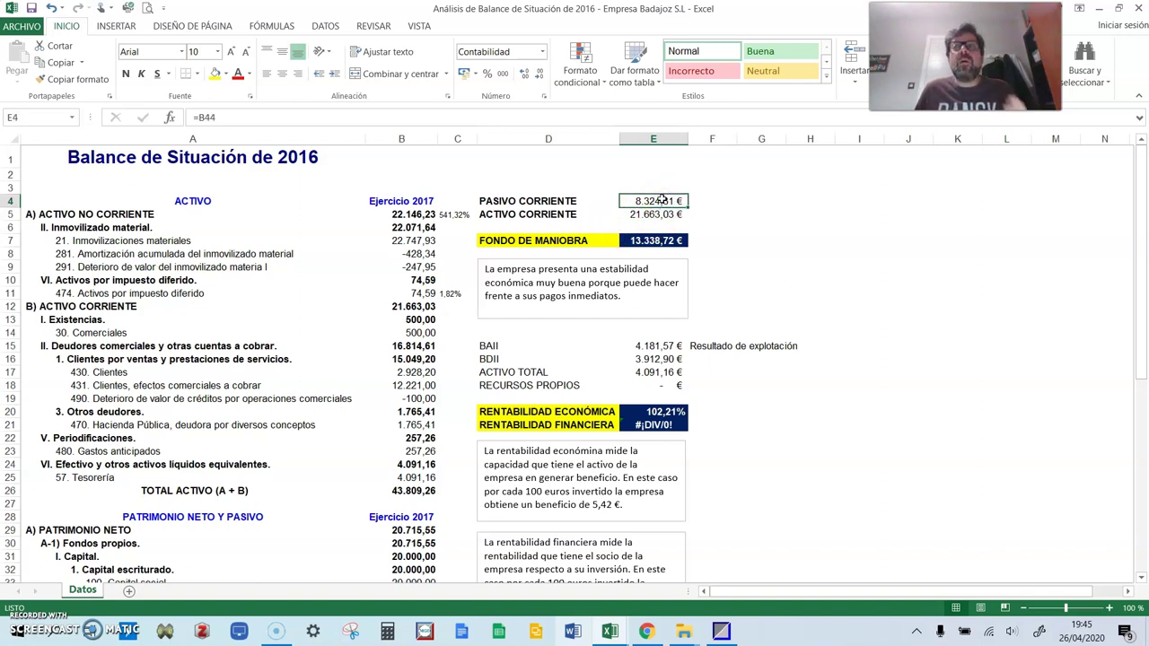
click(579, 201)
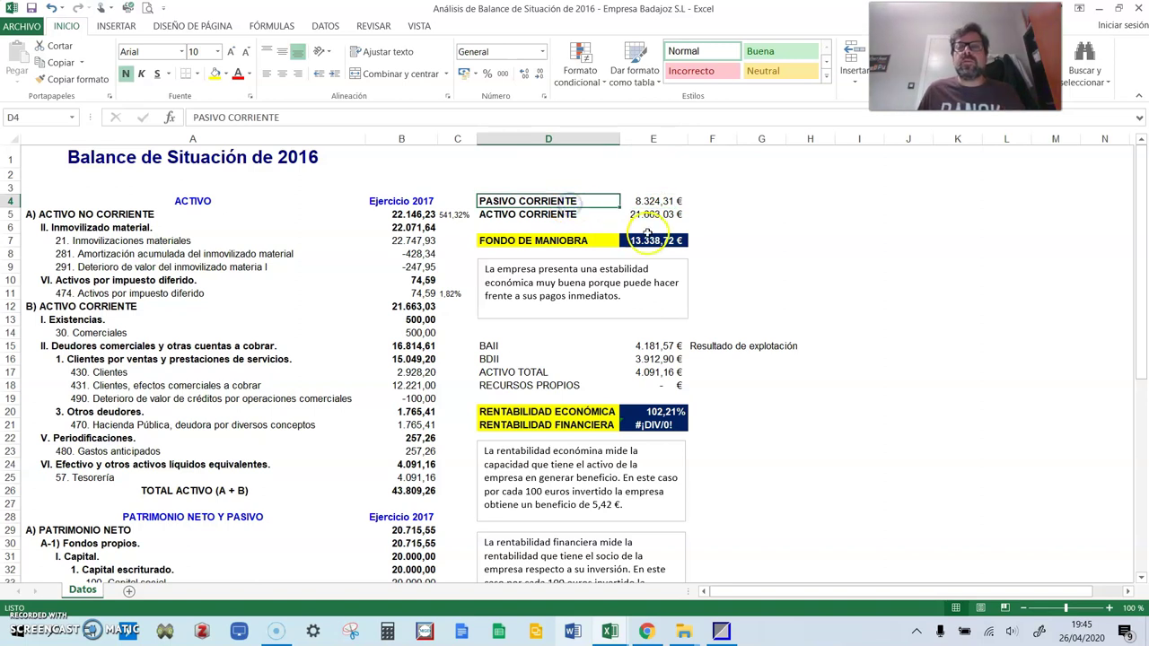
click(647, 233)
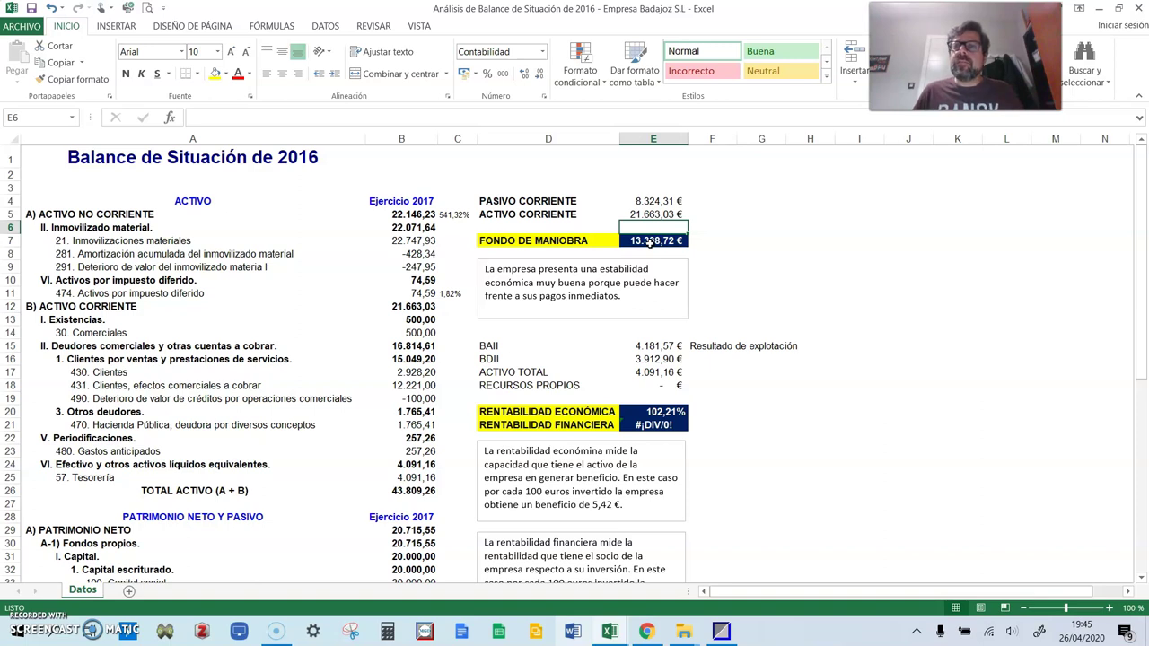
click(649, 242)
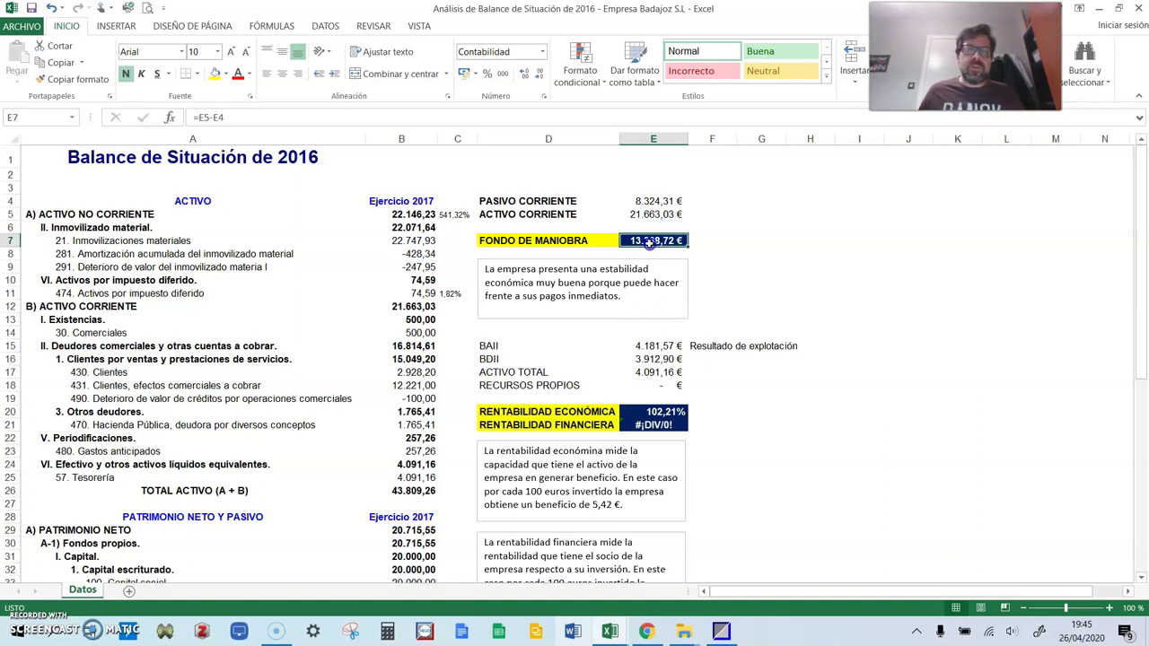
Examine the RENTABILIDAD ECONÓMICA and RENTABILIDAD FINANCIERA rows and the BAII entry they depend on.
scroll(548, 418, down, 3)
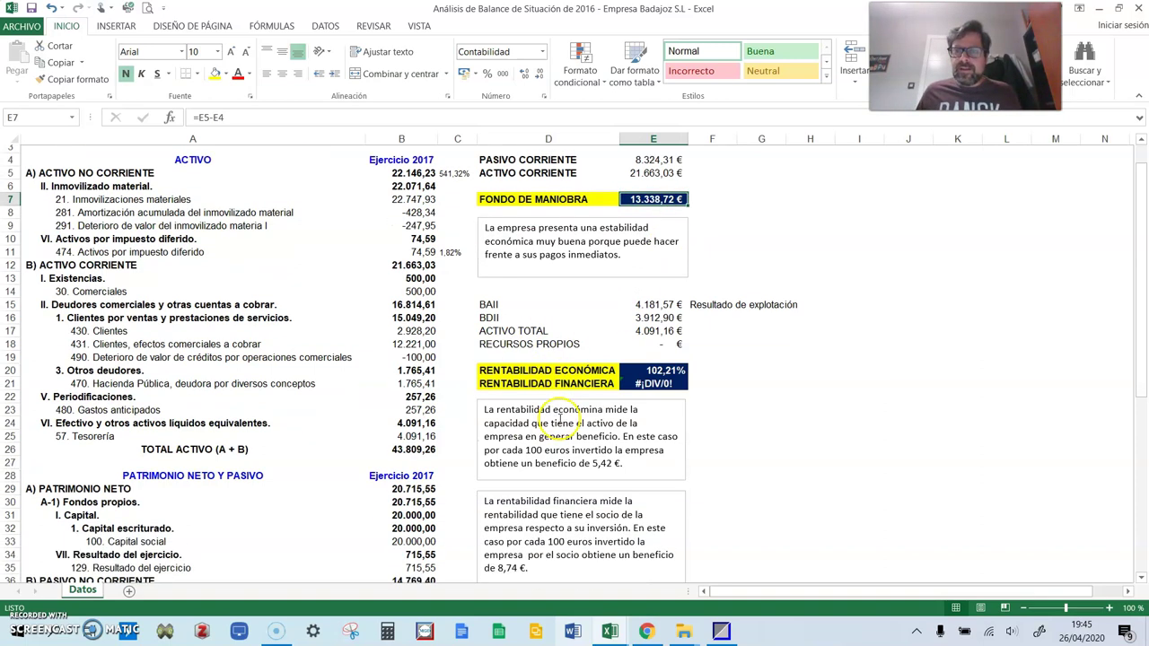
scroll(556, 419, up, 2)
click(561, 364)
click(563, 375)
click(495, 297)
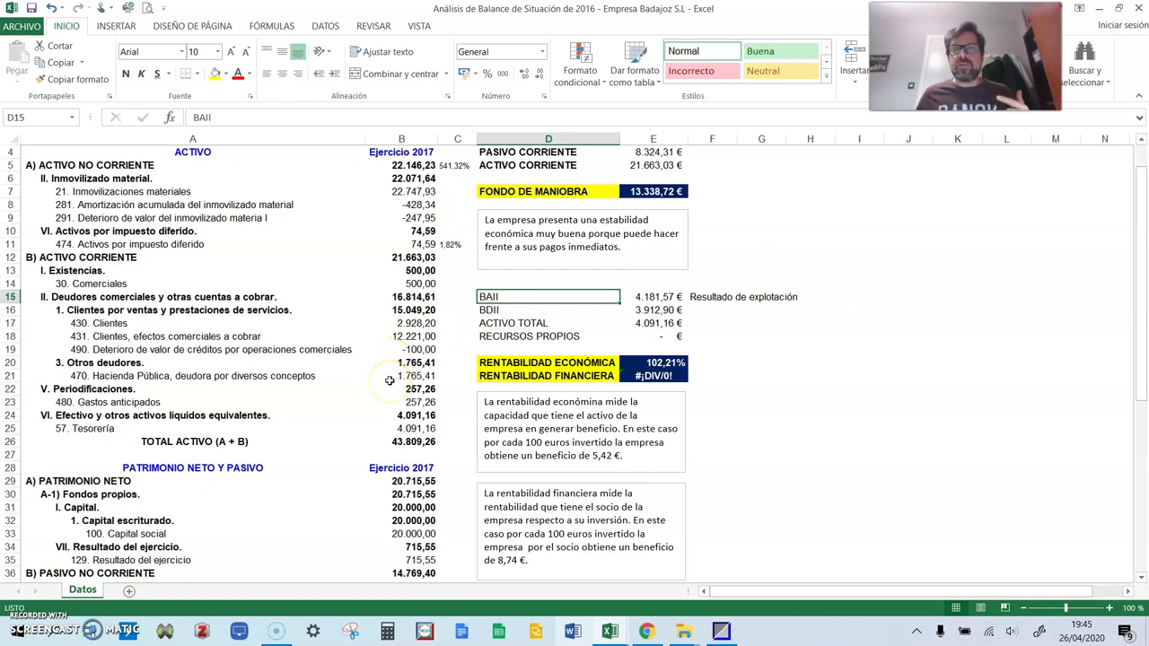
click(541, 299)
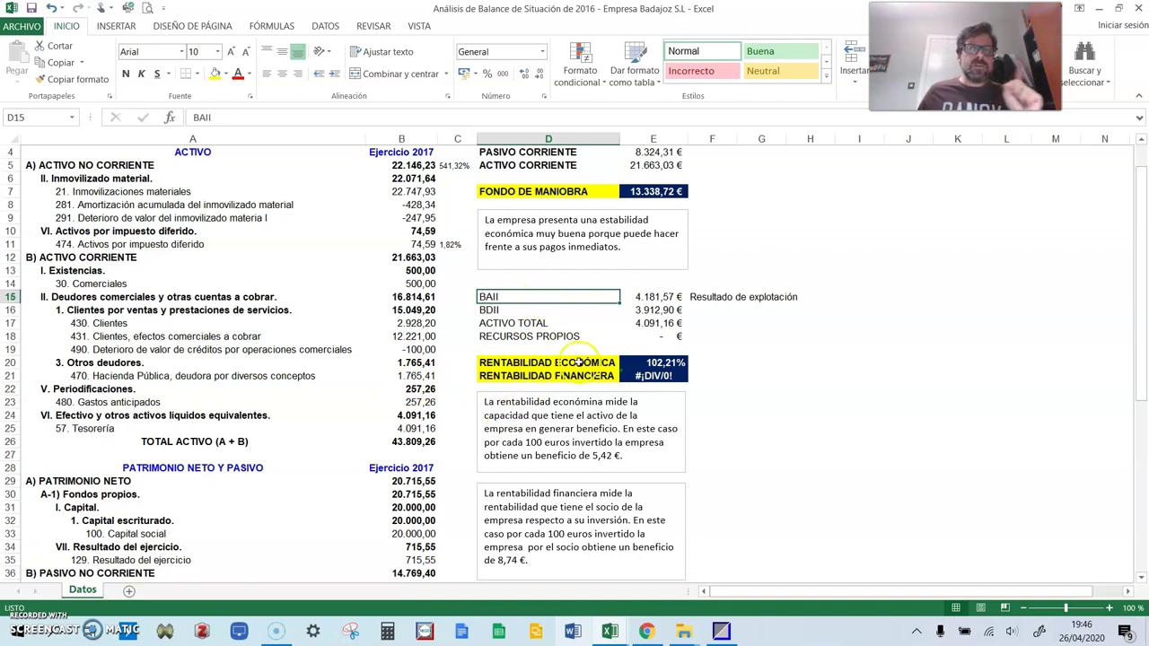
Find RESULTADO DE EXPLOTACIÓN in the profit and loss analysis workbook and compare it with the BAII value in the balance analysis workbook.
click(610, 631)
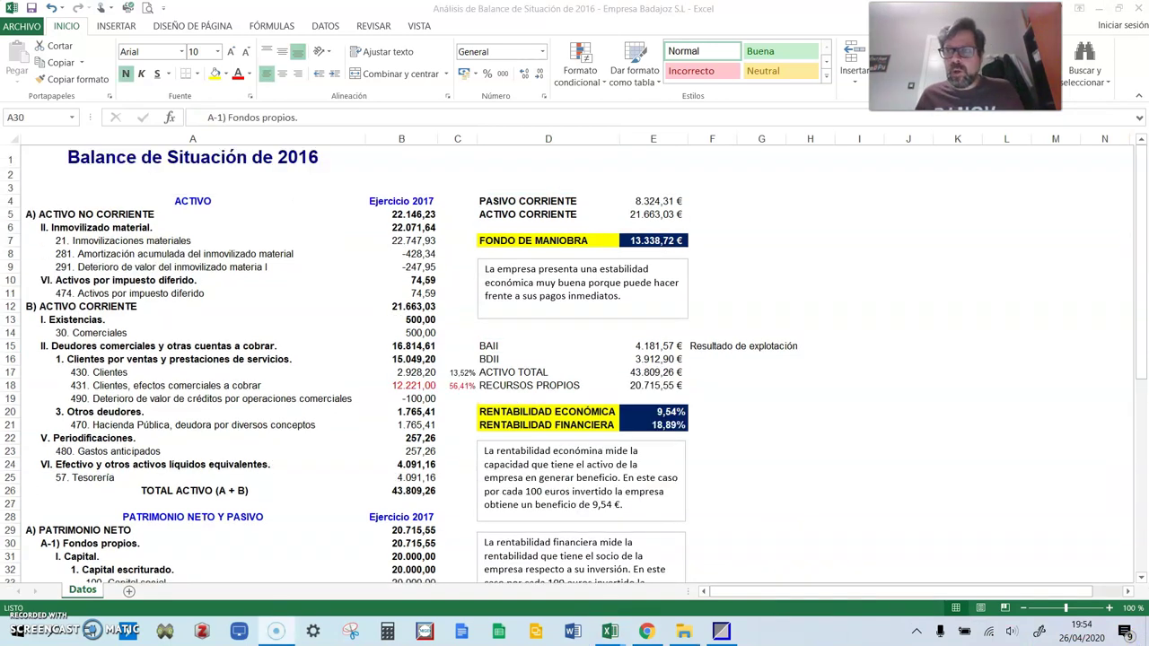
click(1099, 9)
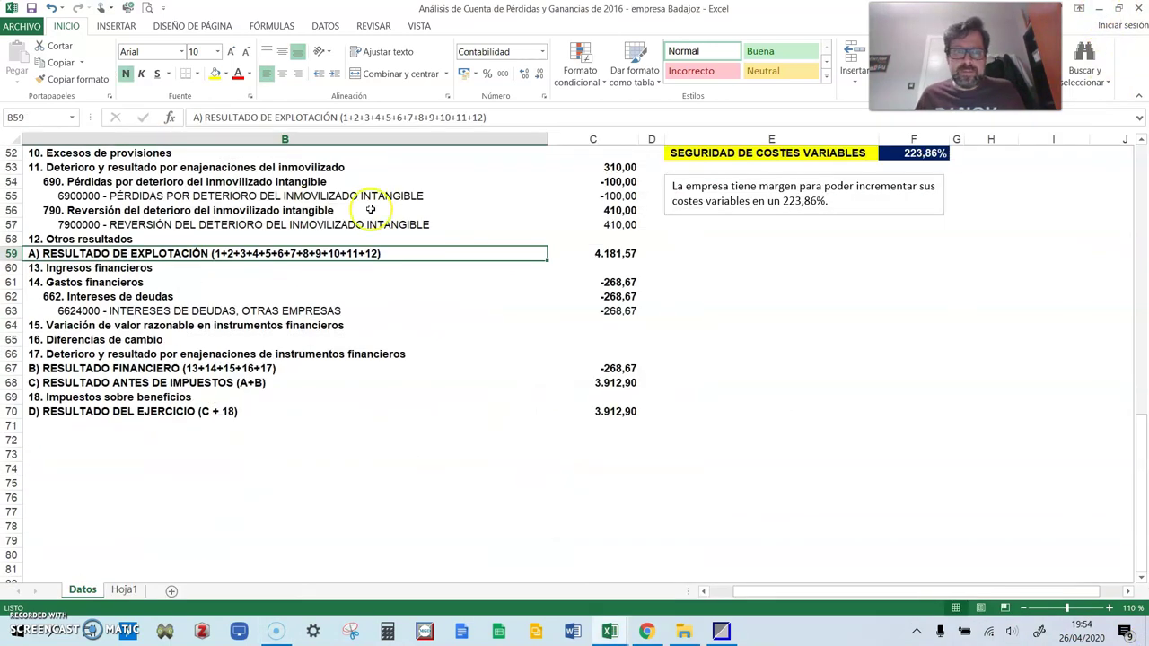
scroll(266, 269, up, 4)
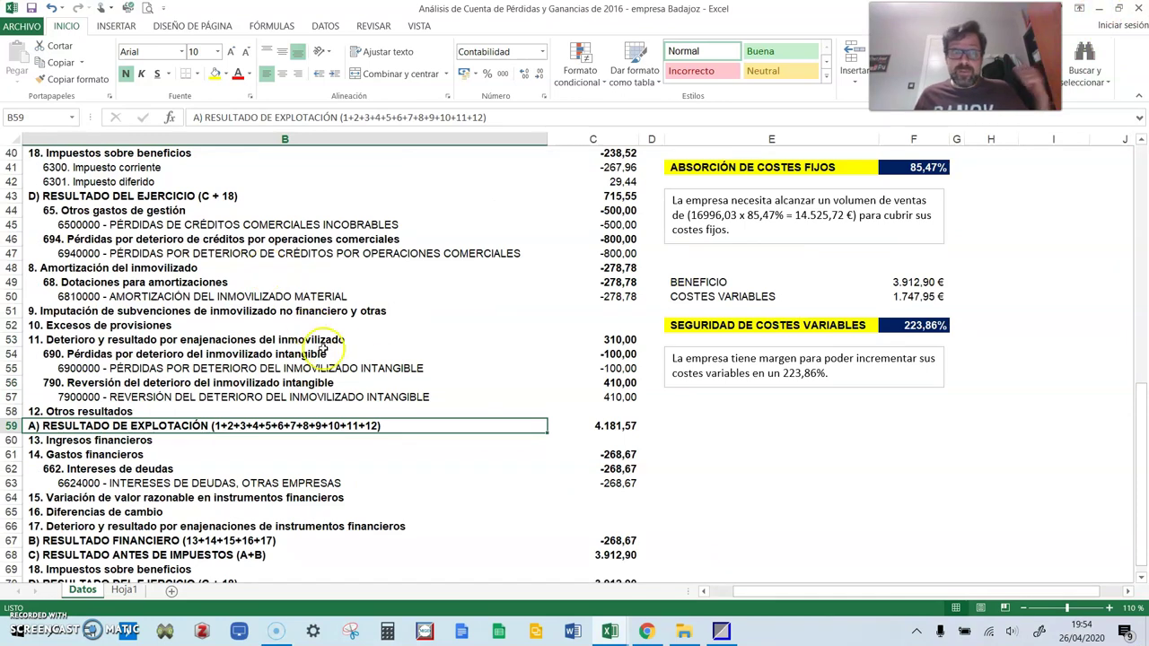
scroll(445, 381, up, 1)
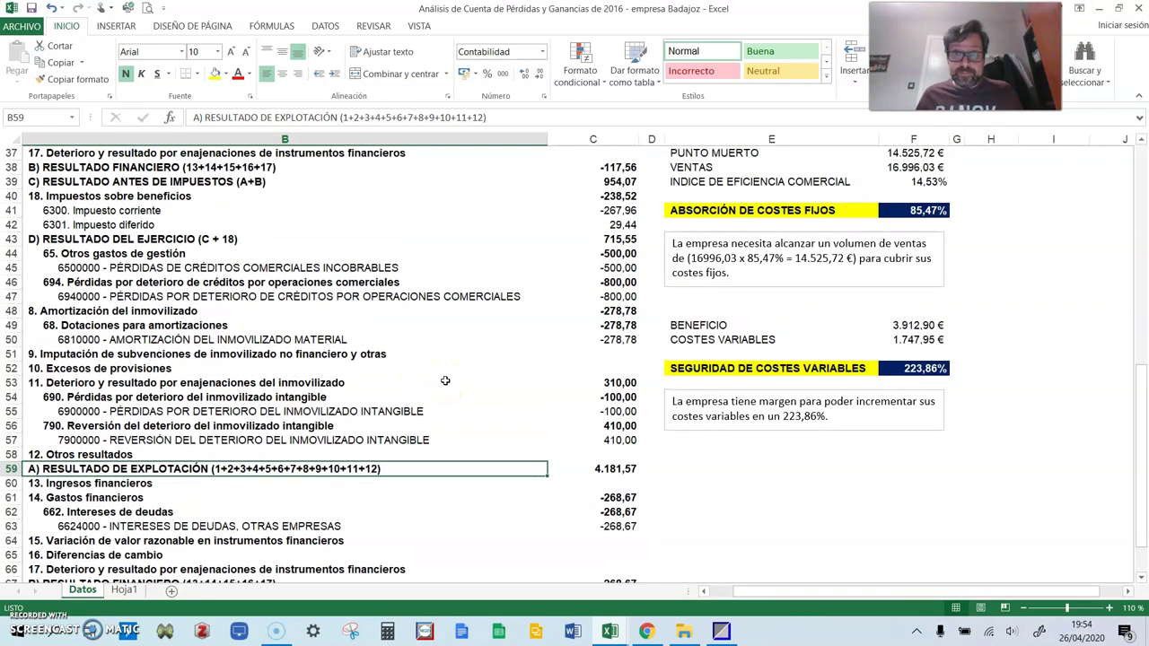
scroll(442, 381, down, 2)
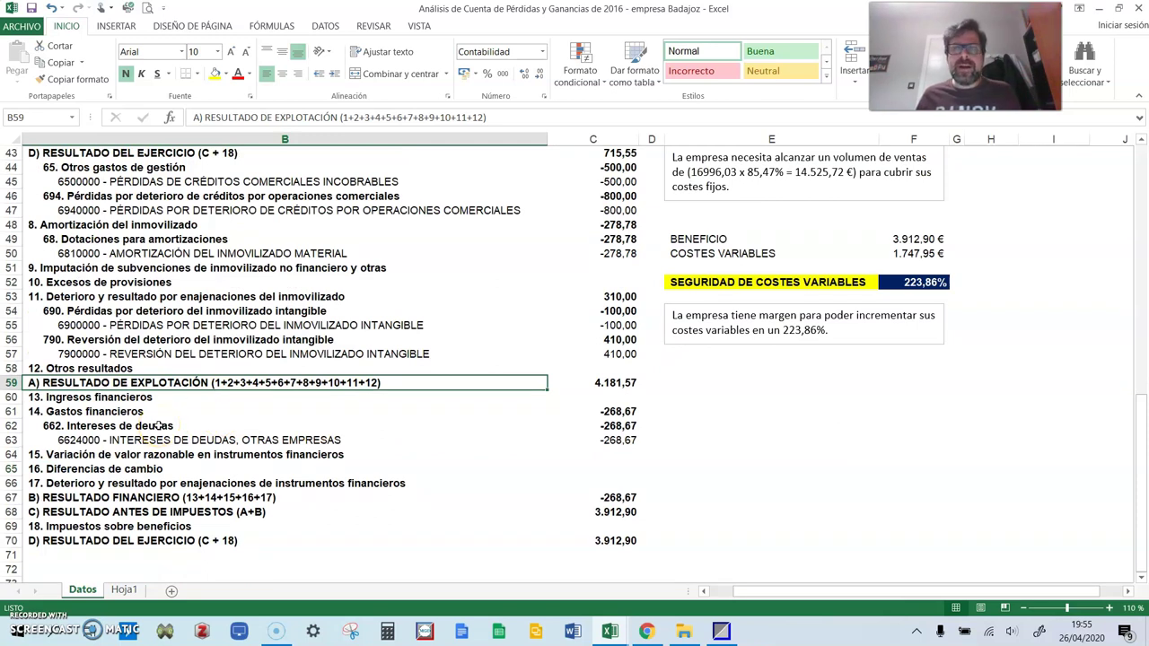
click(11, 383)
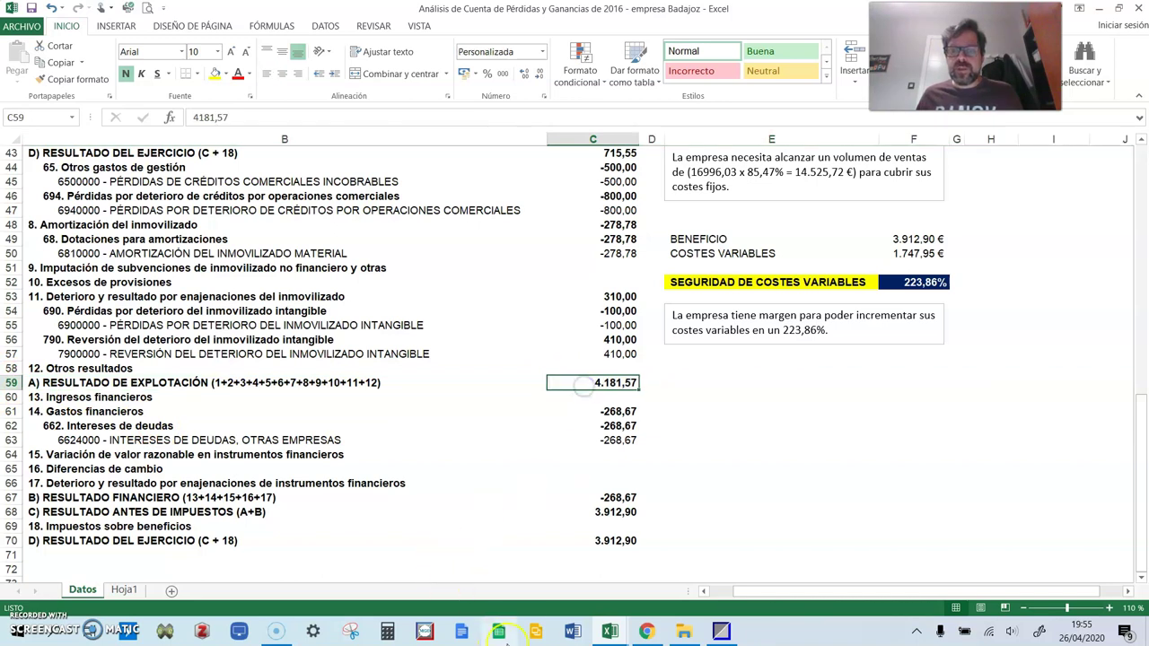
click(610, 631)
click(569, 567)
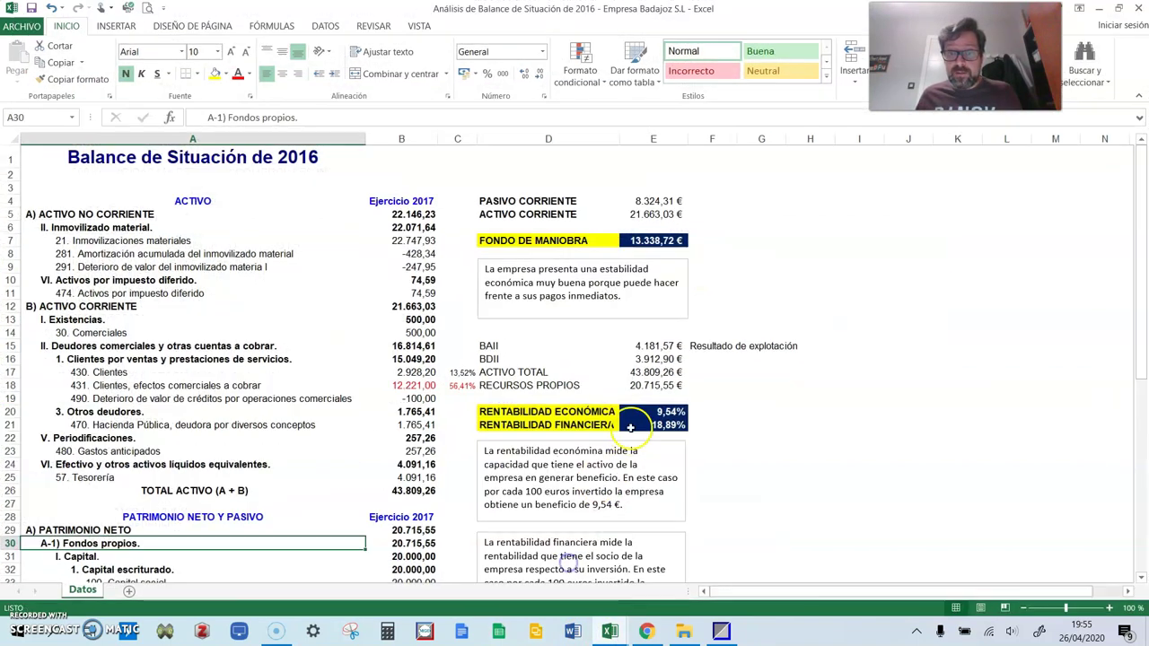
click(668, 348)
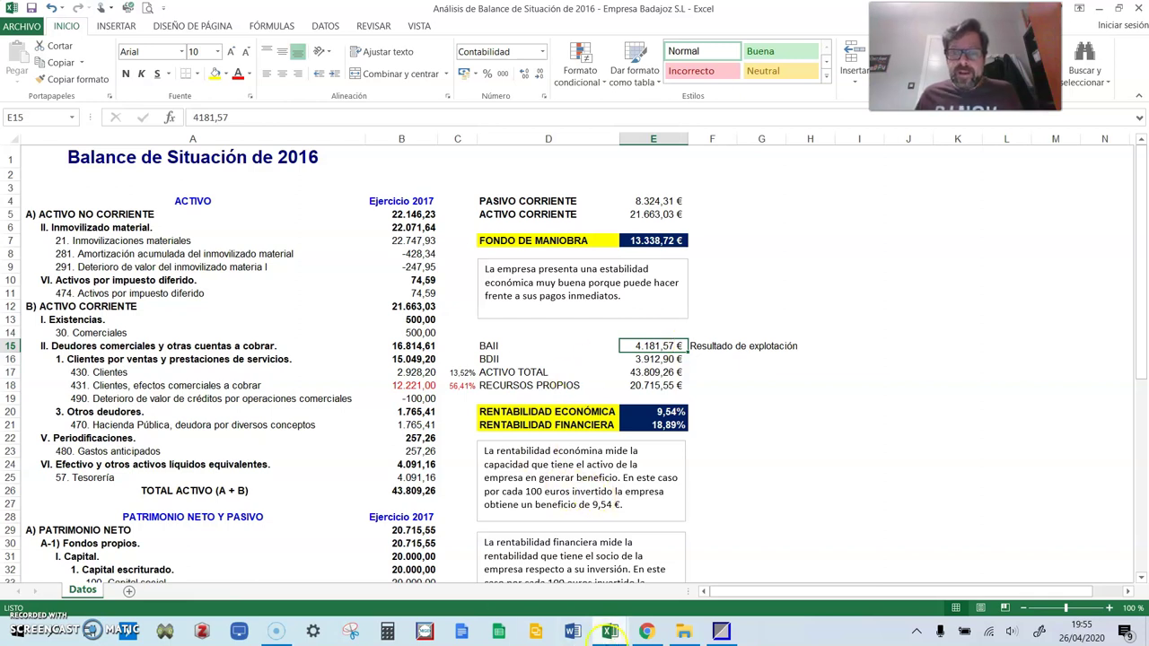
Look up the final RESULTADO DEL EJERCICIO in the profit and loss workbook and compare it with BDII in the balance analysis workbook.
click(608, 633)
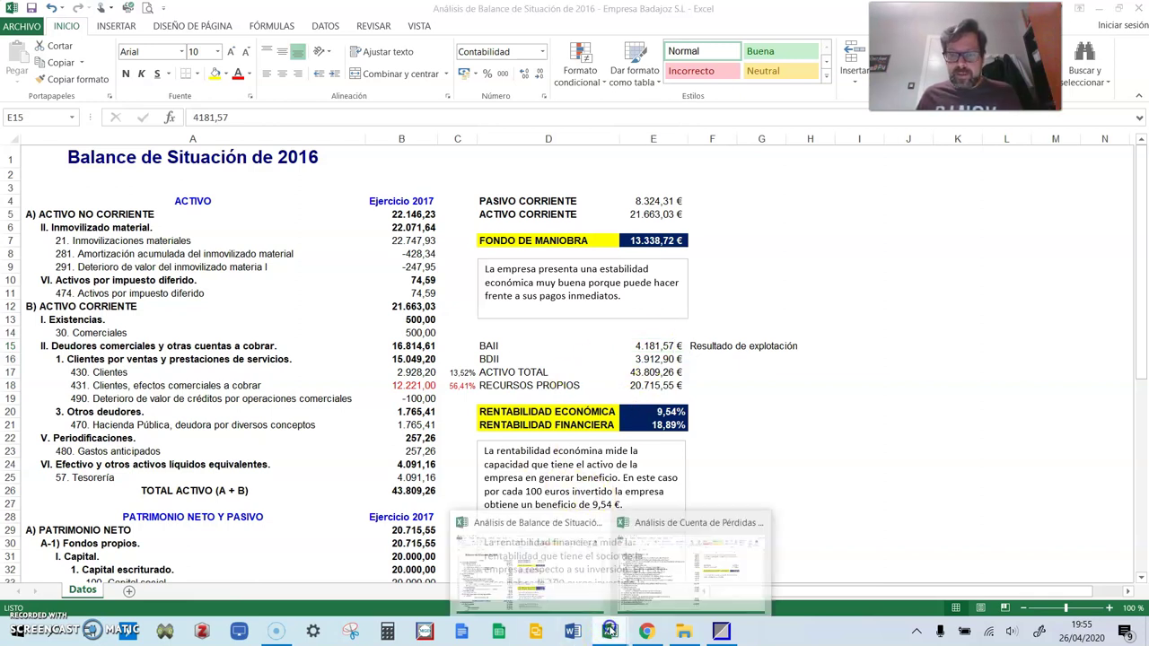
click(701, 579)
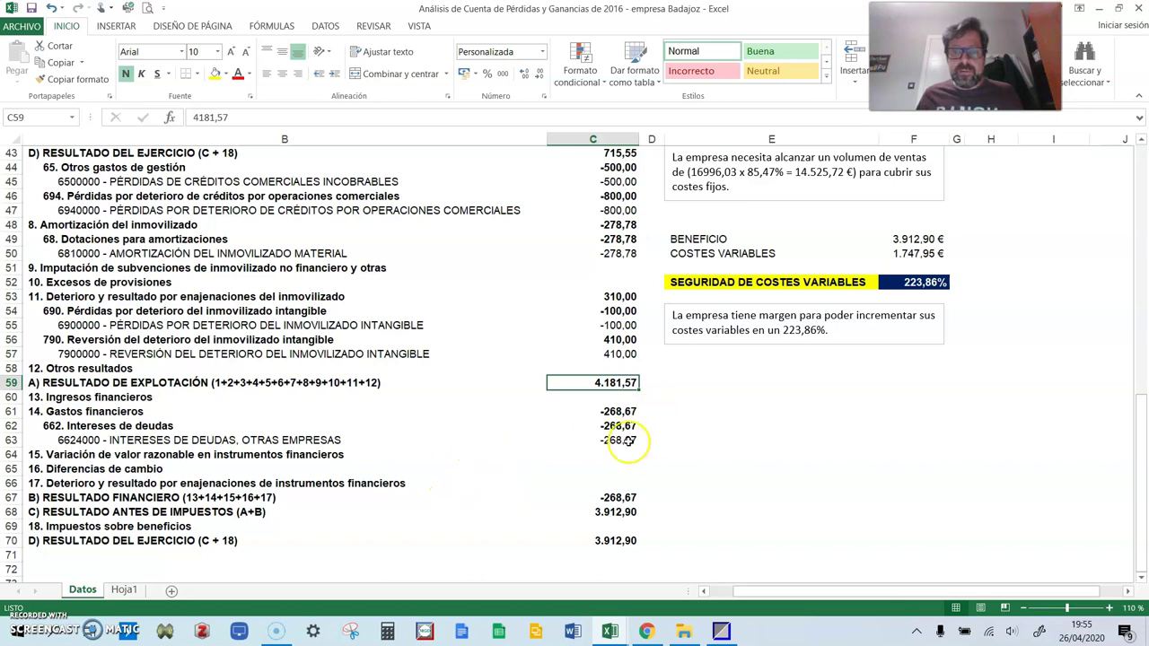
click(601, 540)
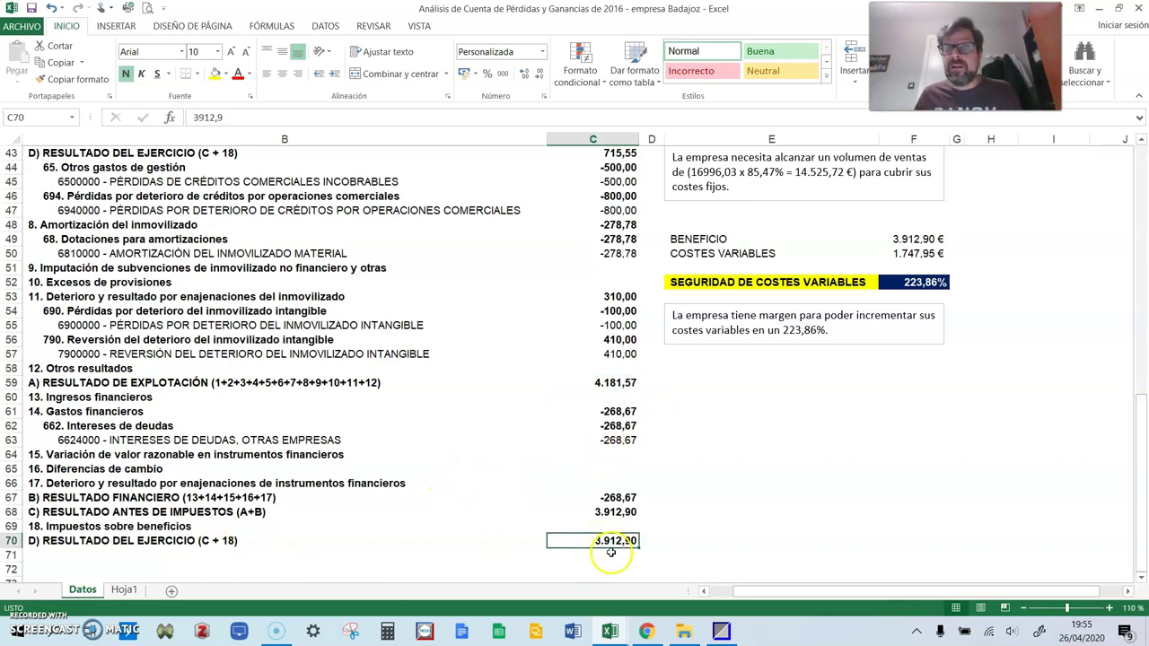
click(609, 631)
click(558, 593)
click(653, 359)
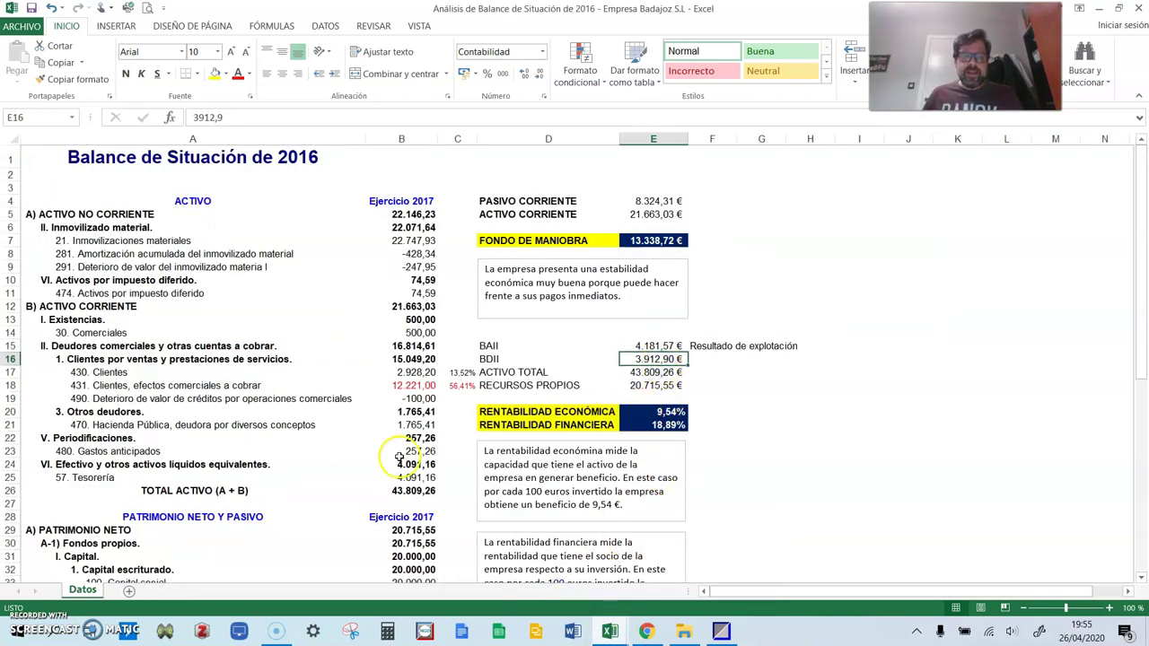
Check the ACTIVO TOTAL formula in E17 and compare the RECURSOS PROPIOS row with PATRIMONIO NETO in the balance.
click(653, 372)
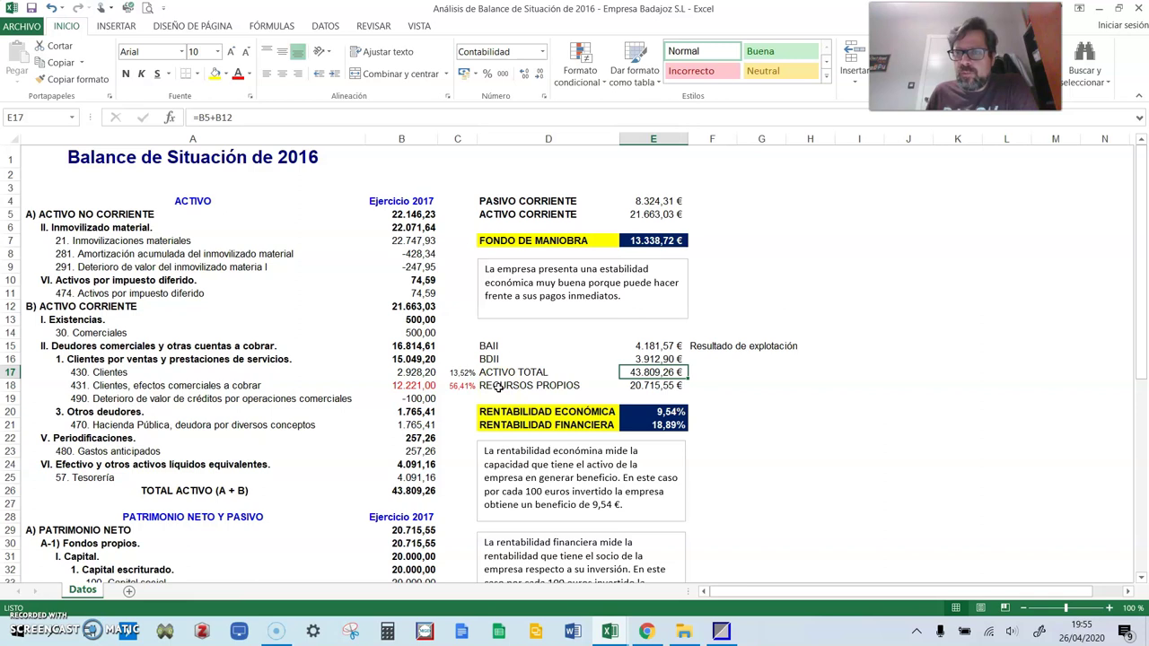
scroll(500, 386, down, 5)
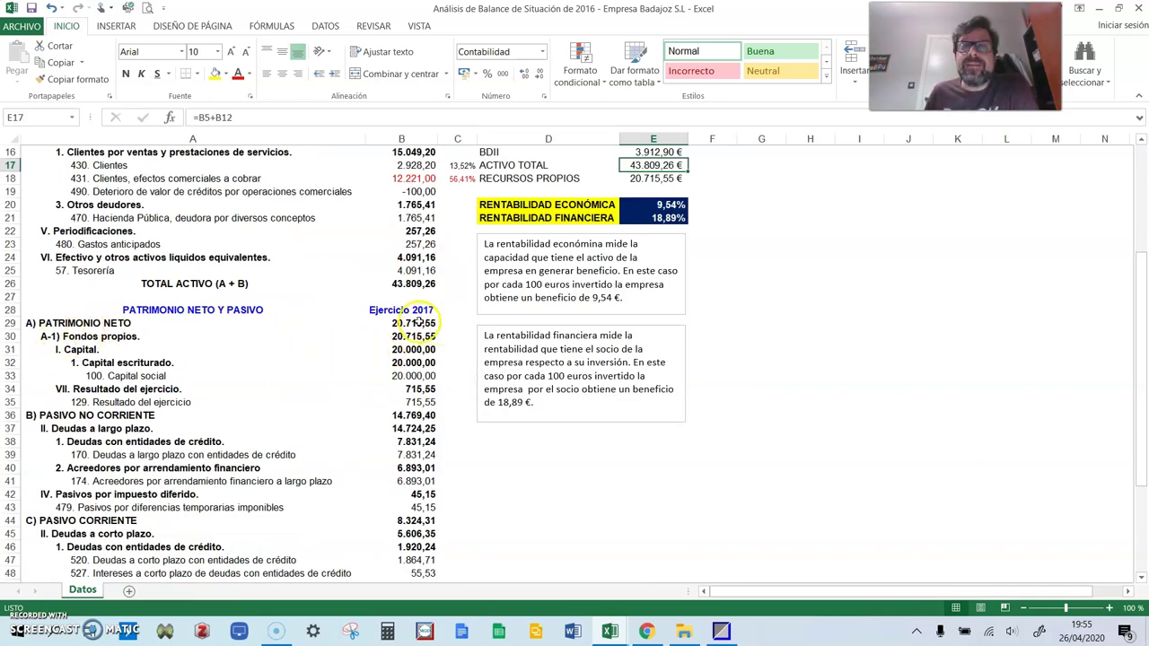
scroll(641, 204, up, 1)
scroll(641, 204, up, 3)
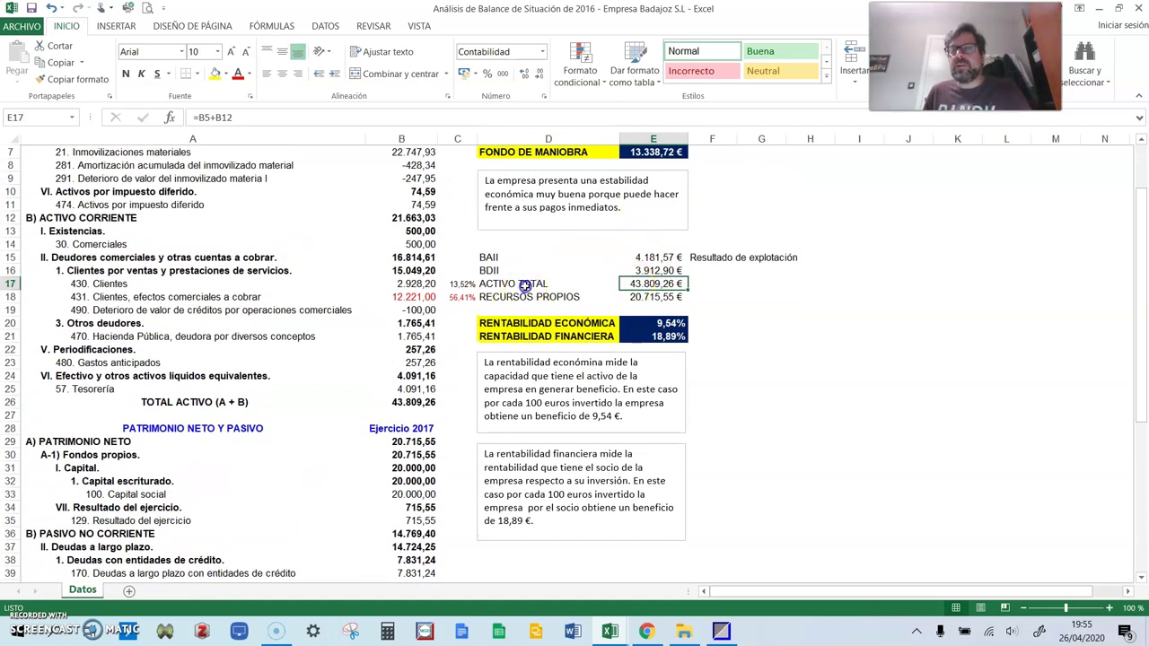
click(524, 284)
click(526, 297)
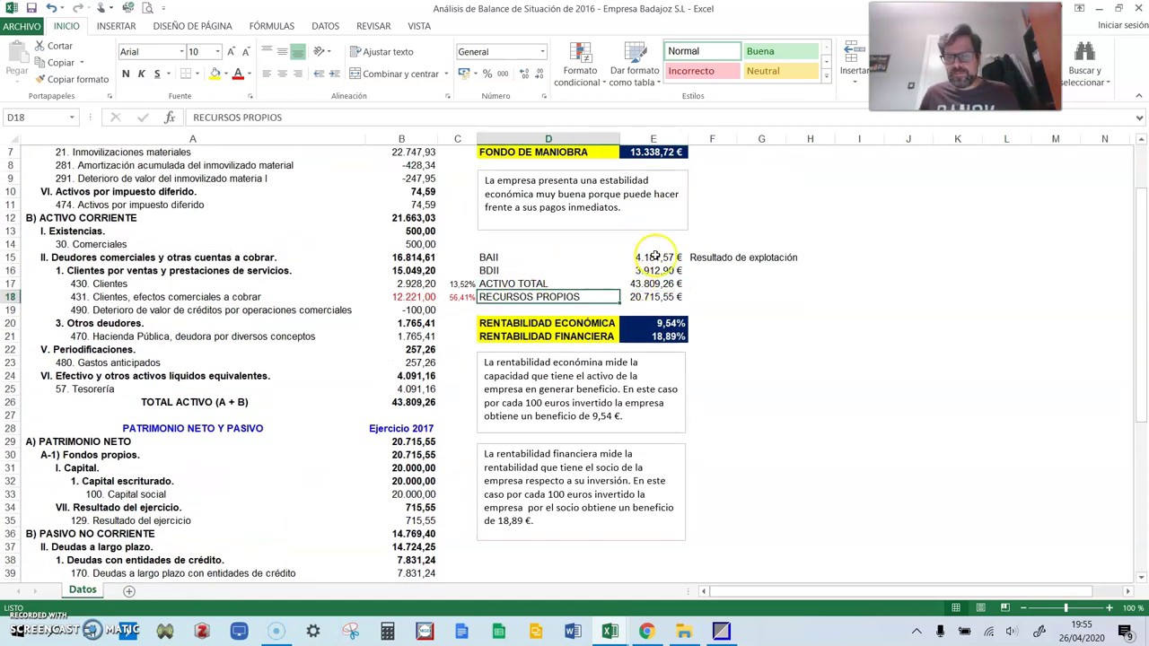
Review the BAII and BDII values and the profitability rows, tracing the RENTABILIDAD ECONÓMICA formula to BAII and ACTIVO TOTAL.
drag(655, 257, 657, 270)
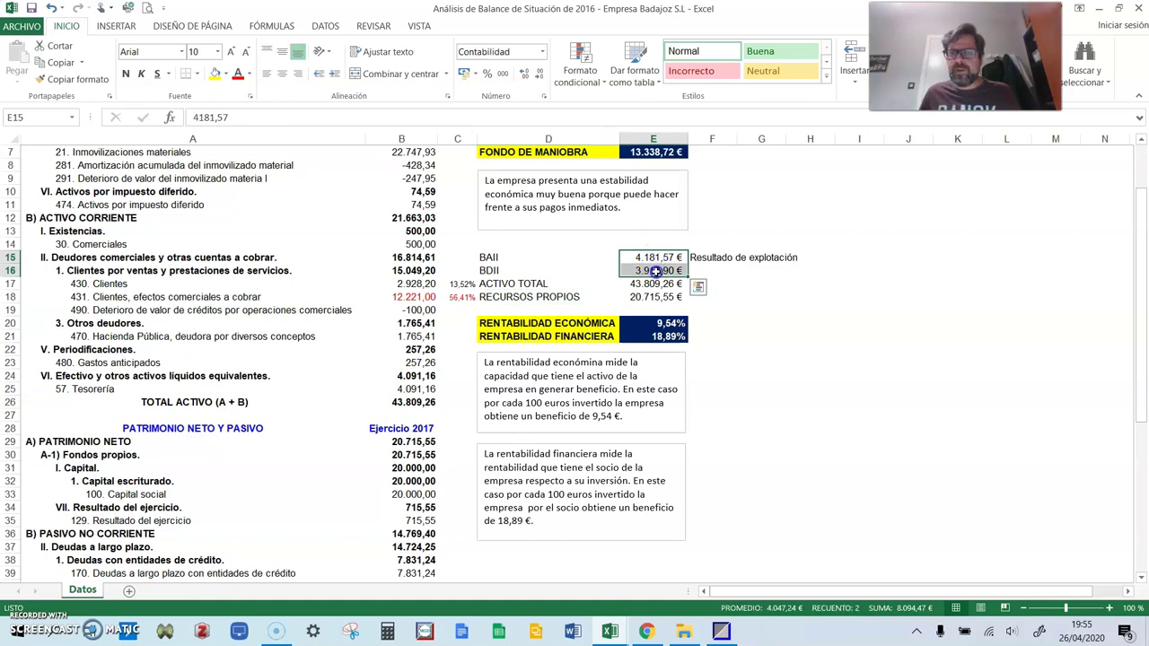
click(656, 270)
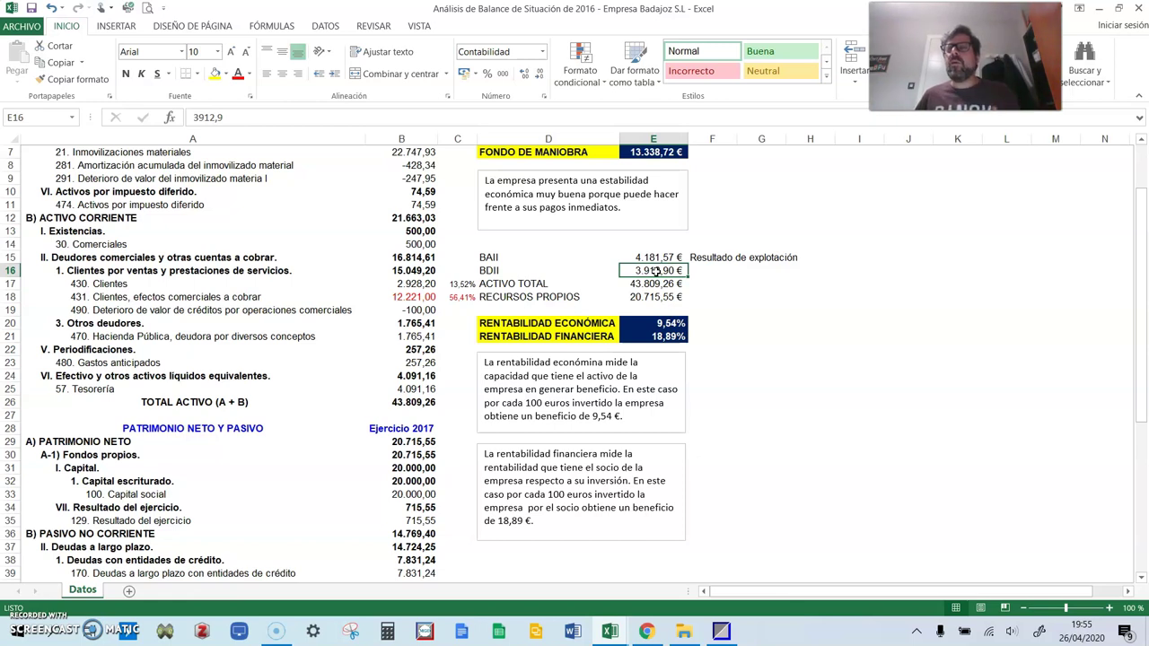
click(592, 324)
click(596, 335)
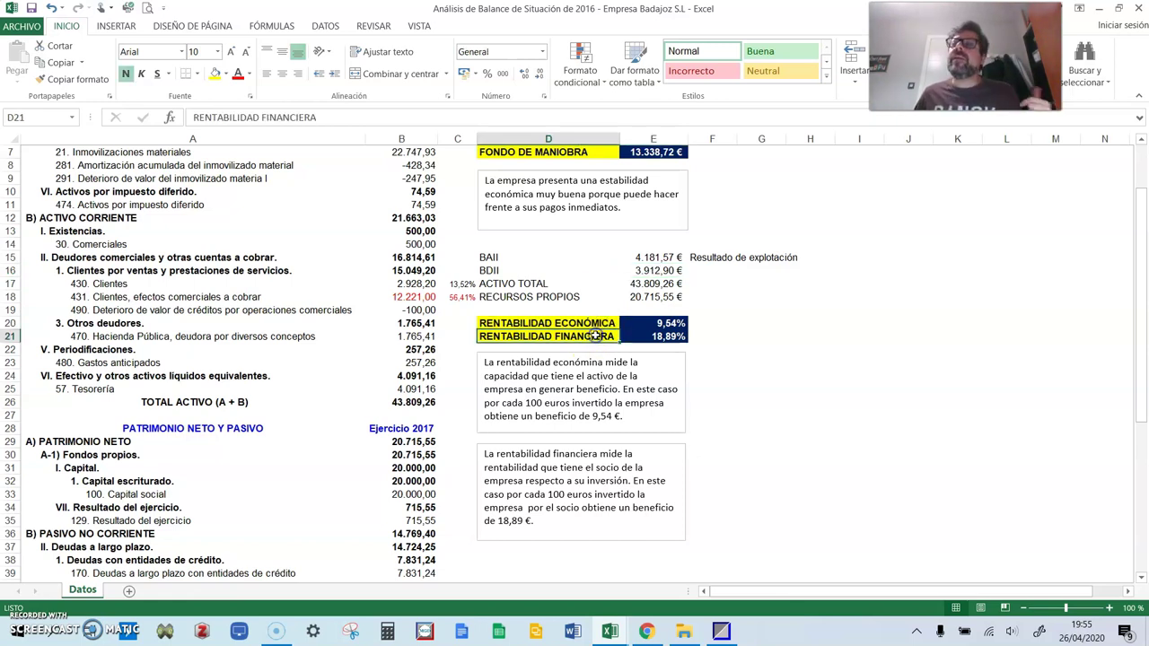
click(648, 320)
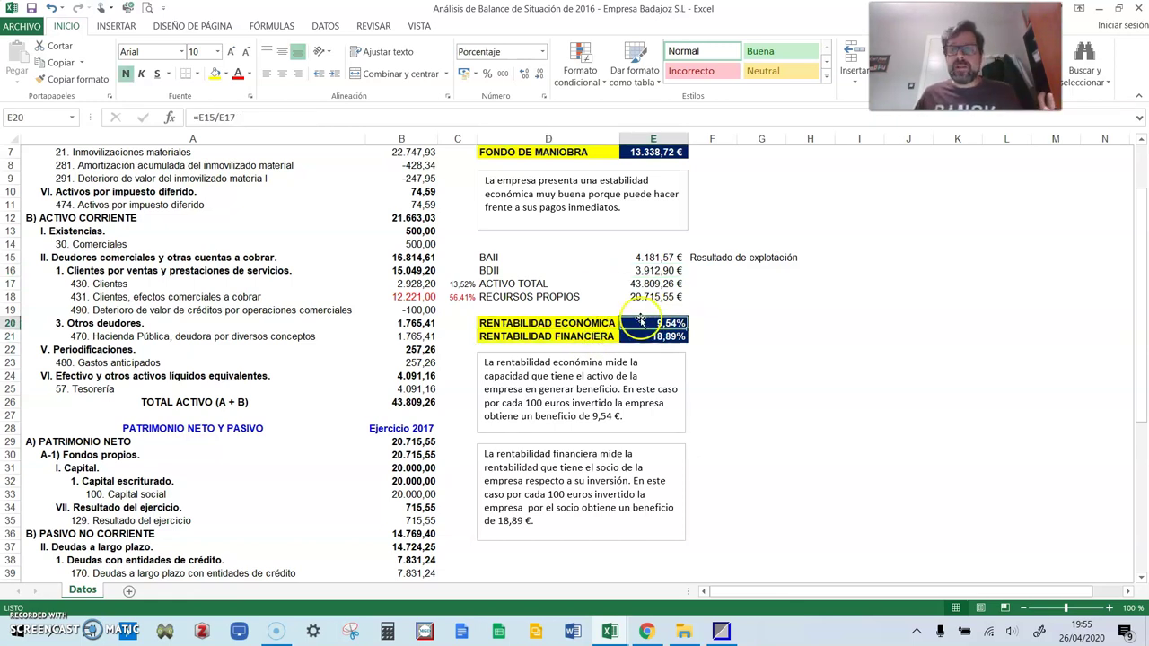
click(652, 257)
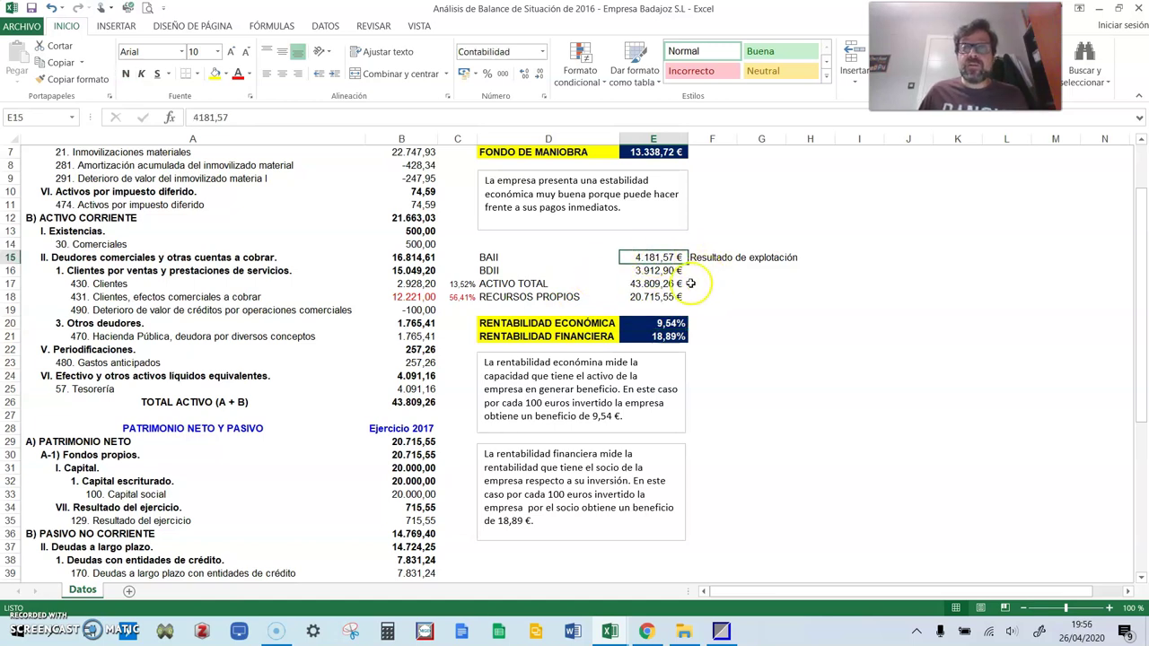
click(669, 285)
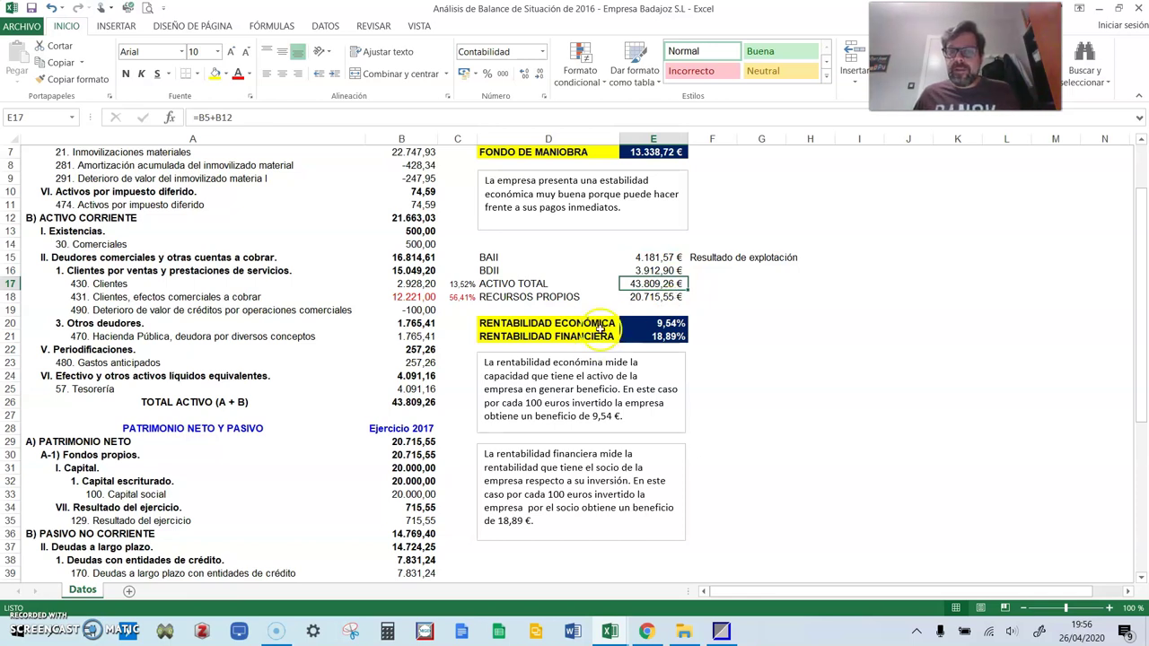
Check BDII and RECURSOS PROPIOS and the RENTABILIDAD ECONÓMICA and RENTABILIDAD FINANCIERA formulas in E20 and E21.
click(650, 270)
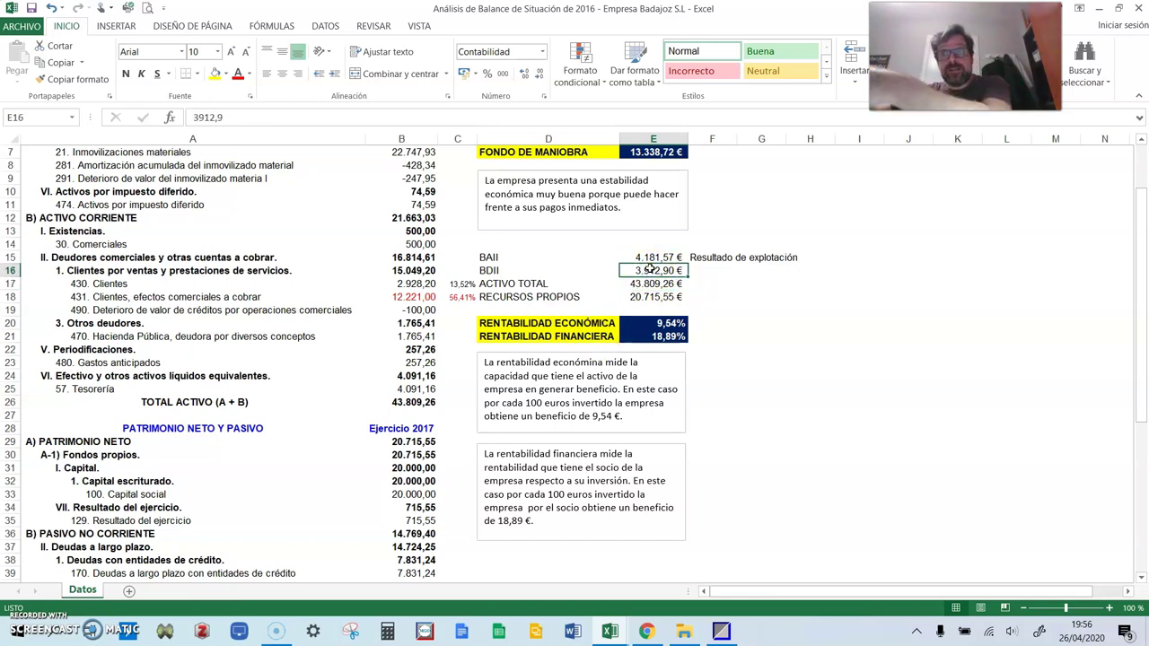
click(645, 297)
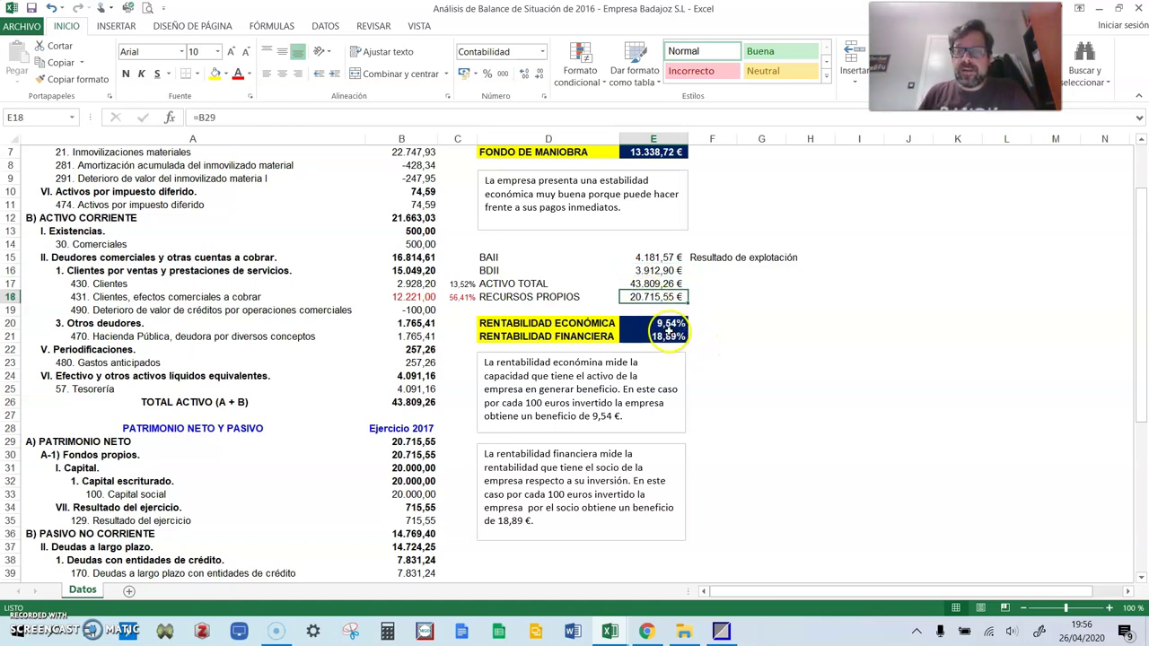
click(669, 325)
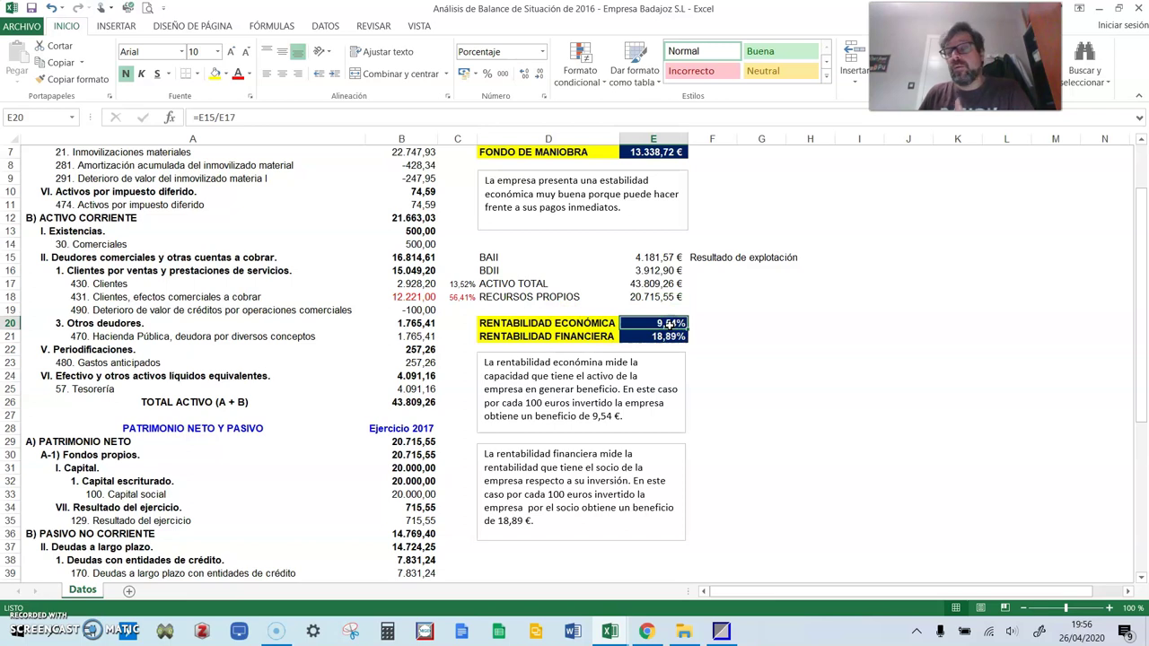
click(675, 337)
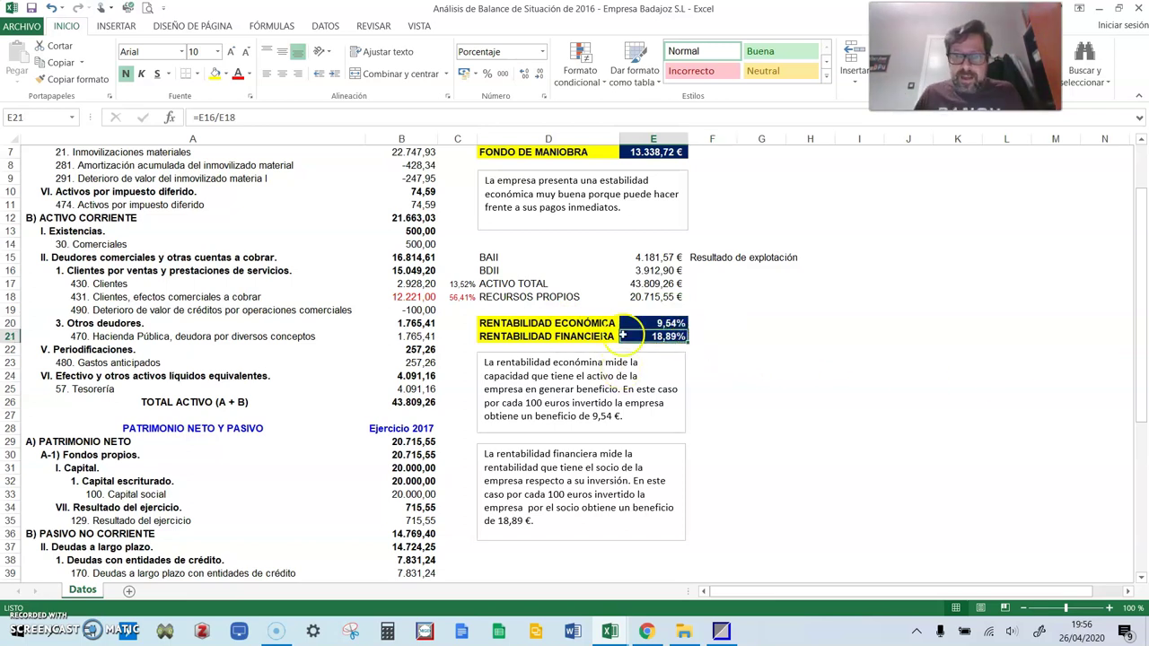
click(633, 321)
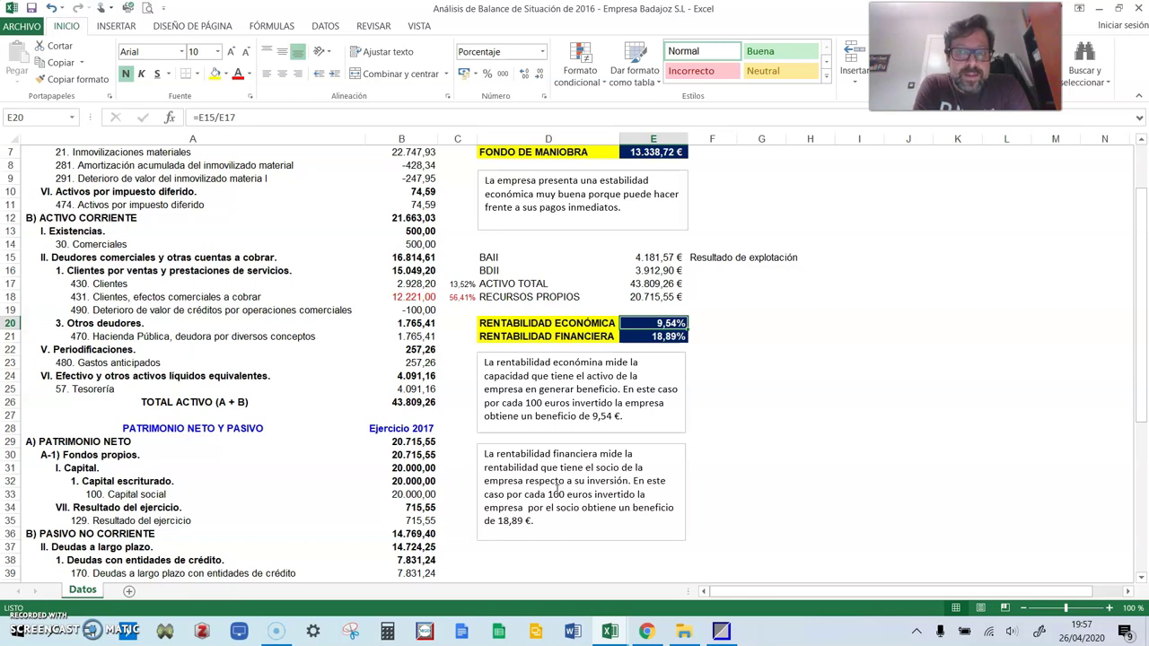
Review the FONDO DE MANIOBRA formula alongside both profitability ratios.
scroll(480, 276, up, 1)
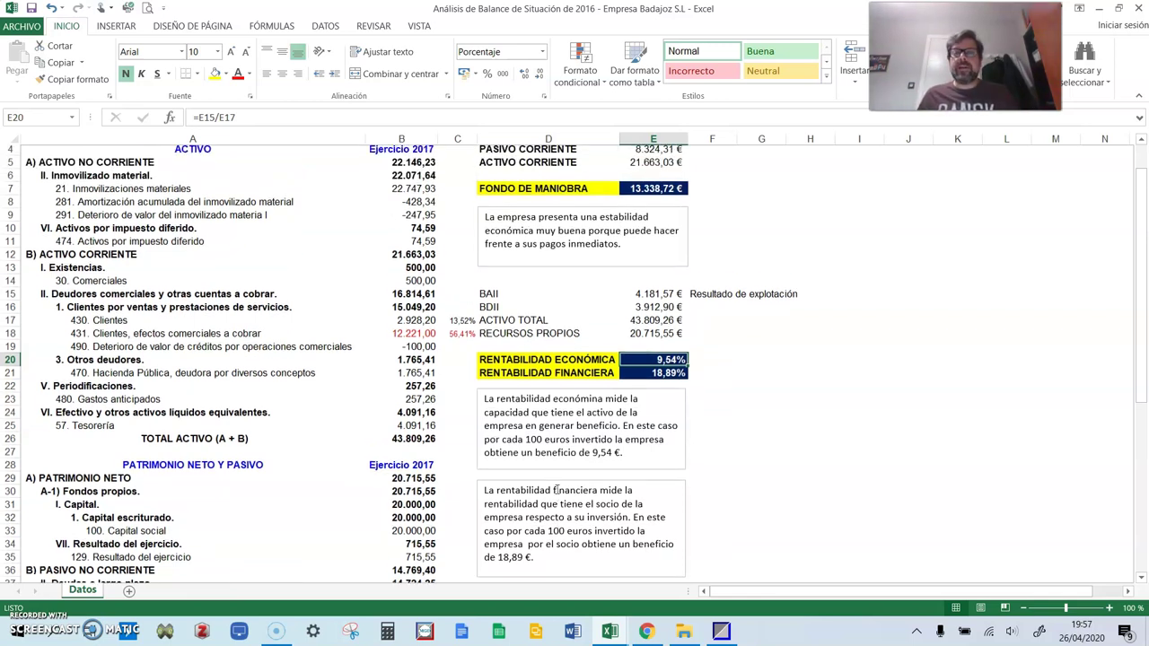
click(664, 191)
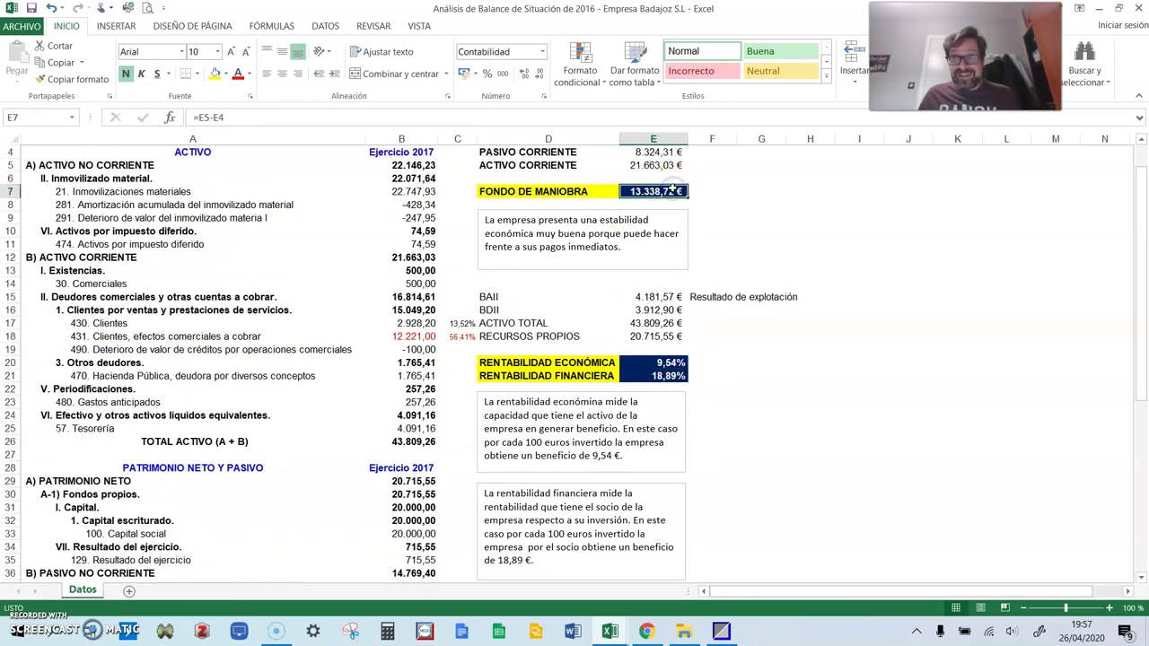
click(653, 363)
click(653, 375)
scroll(476, 421, up, 1)
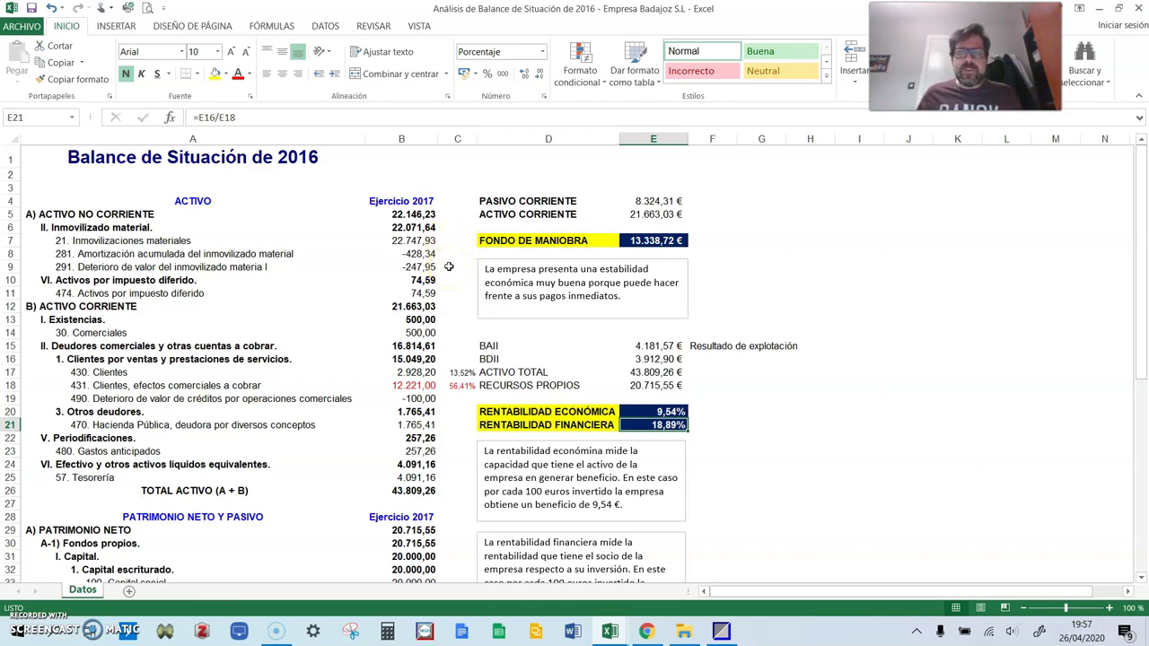
click(558, 241)
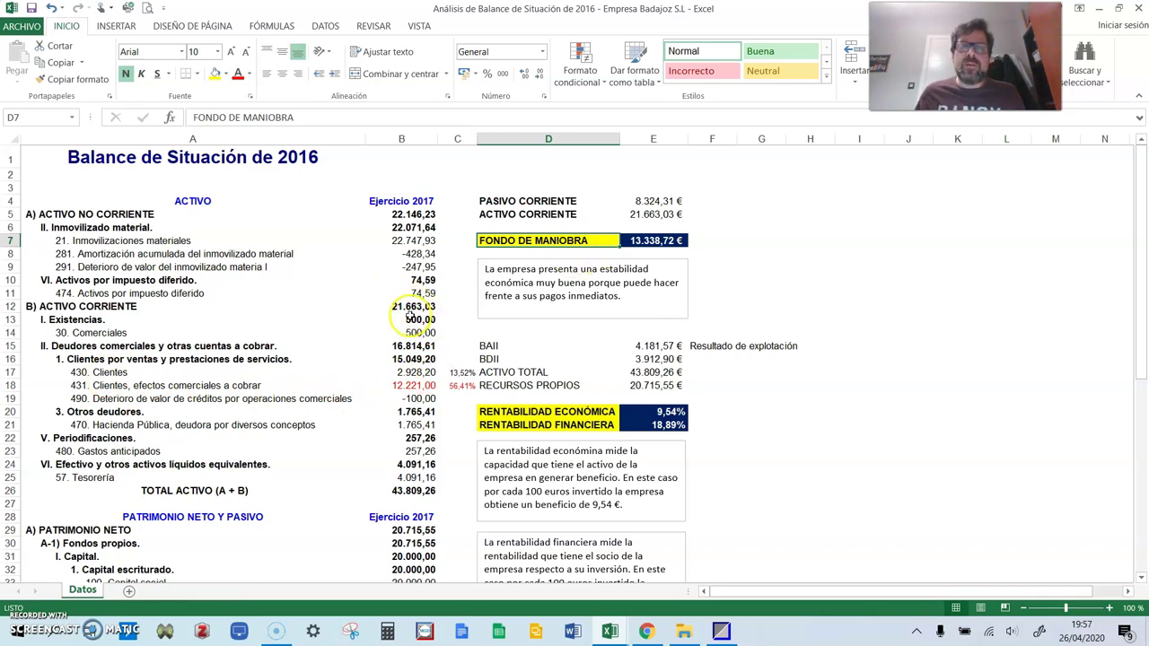
Enter the formula =B17/B12 in C17 to calculate the share of 430. Clientes in ACTIVO CORRIENTE.
click(453, 371)
text(=)
click(416, 372)
text(/)
click(419, 306)
key(Return)
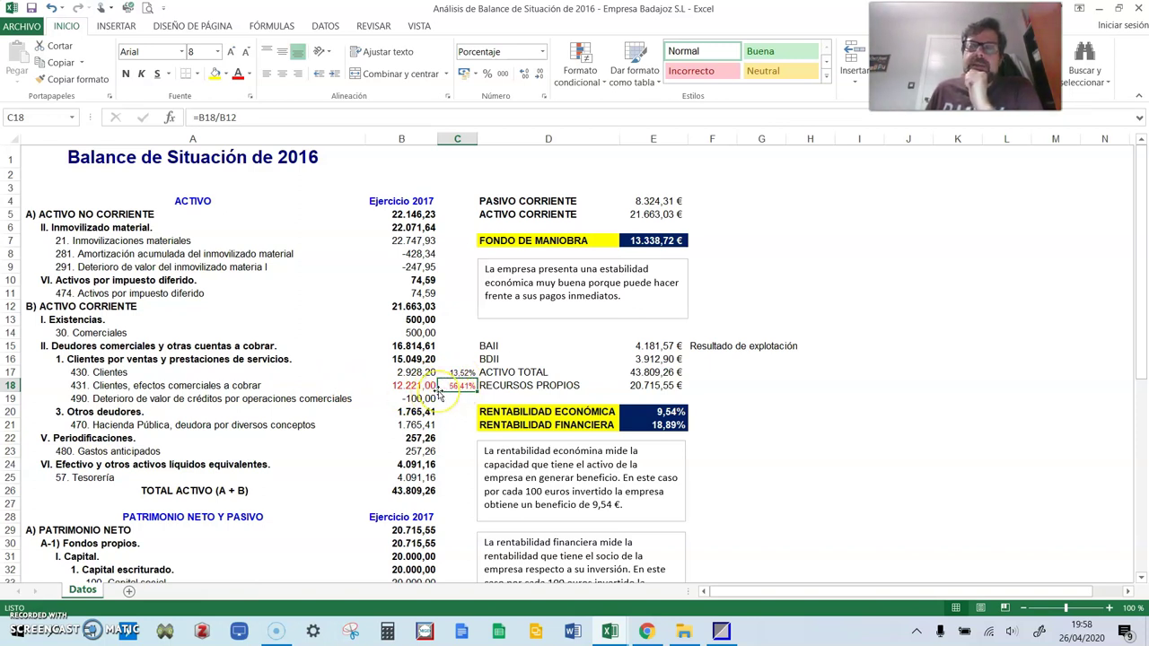
Compare the amount and percentage of account 431. Clientes, efectos comerciales a cobrar with ACTIVO CORRIENTE and FONDO DE MANIOBRA.
click(649, 218)
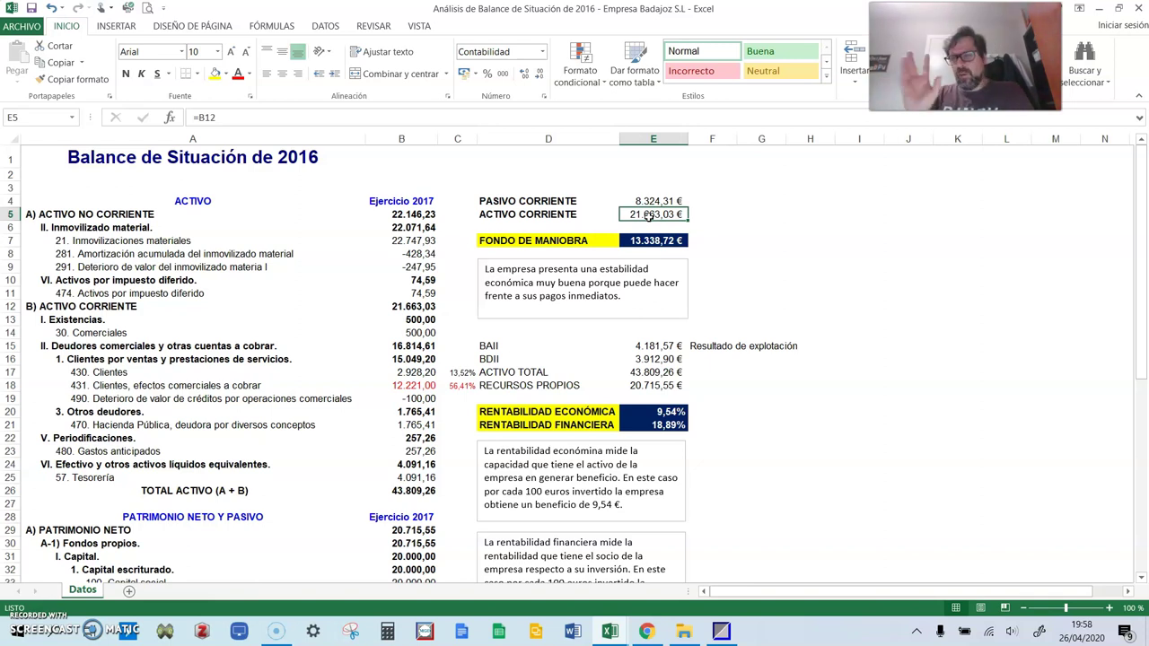
click(259, 386)
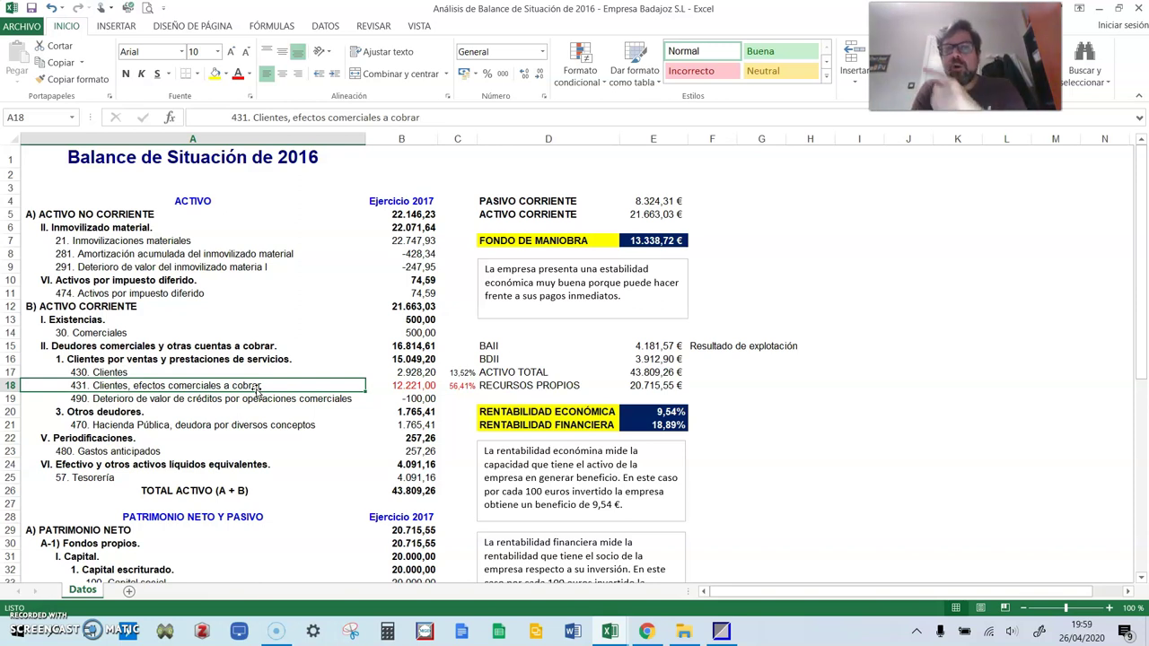
click(415, 386)
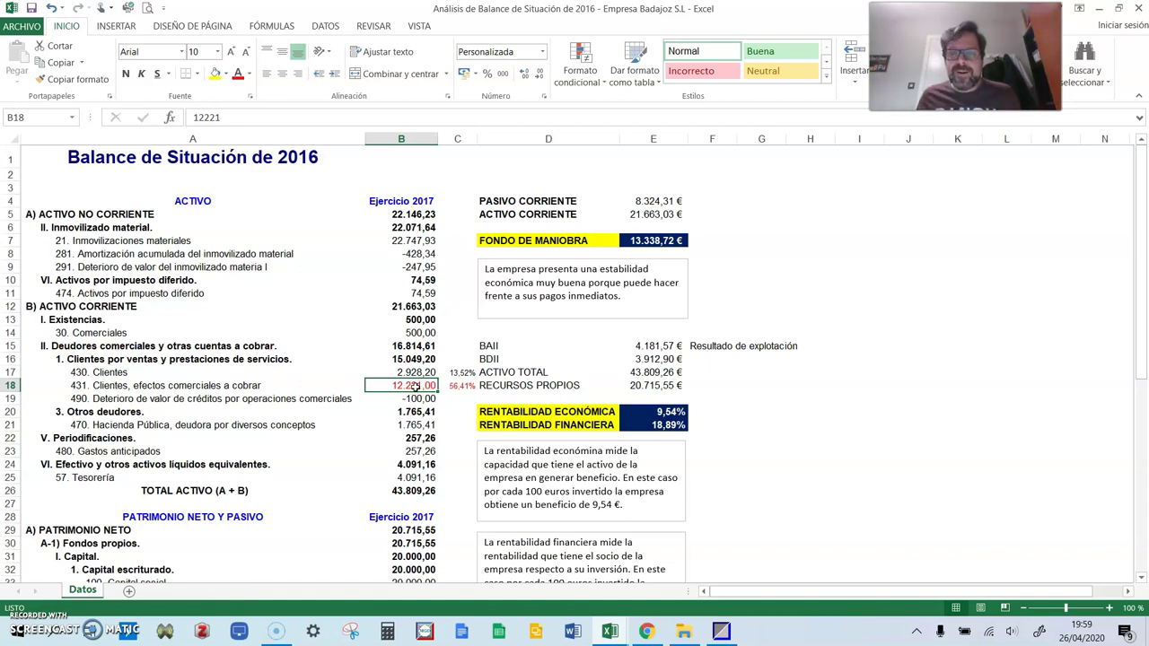
click(454, 386)
click(651, 240)
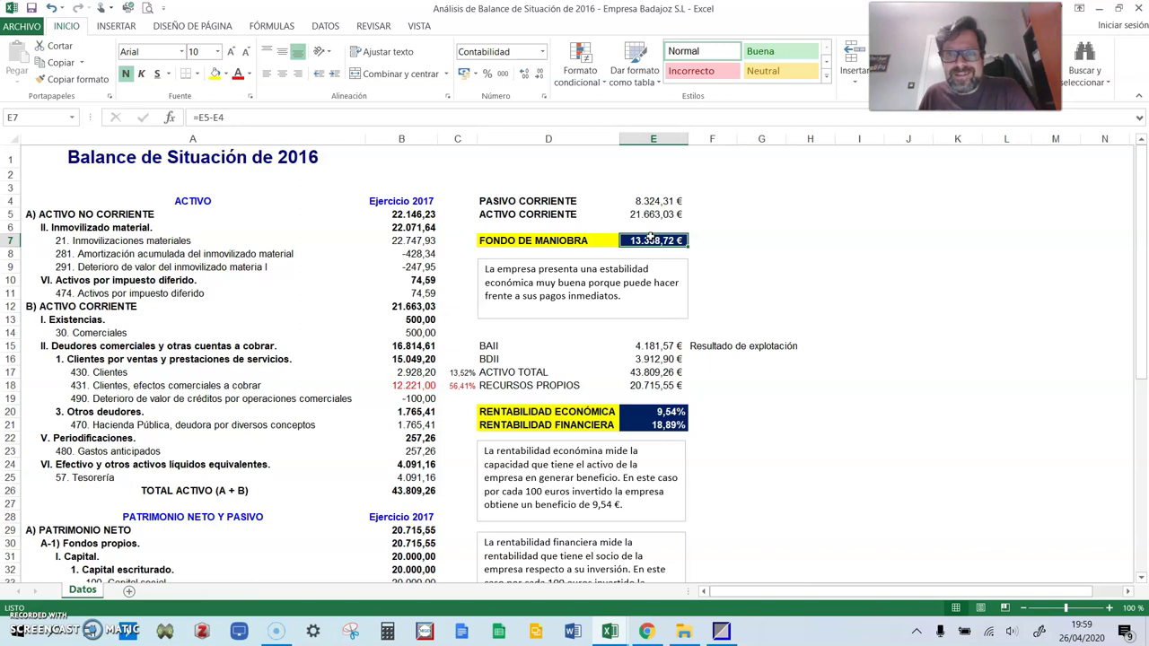
Examine PASIVO CORRIENTE, ACTIVO CORRIENTE and FONDO DE MANIOBRA against the customer accounts in rows 17 to 19.
click(653, 200)
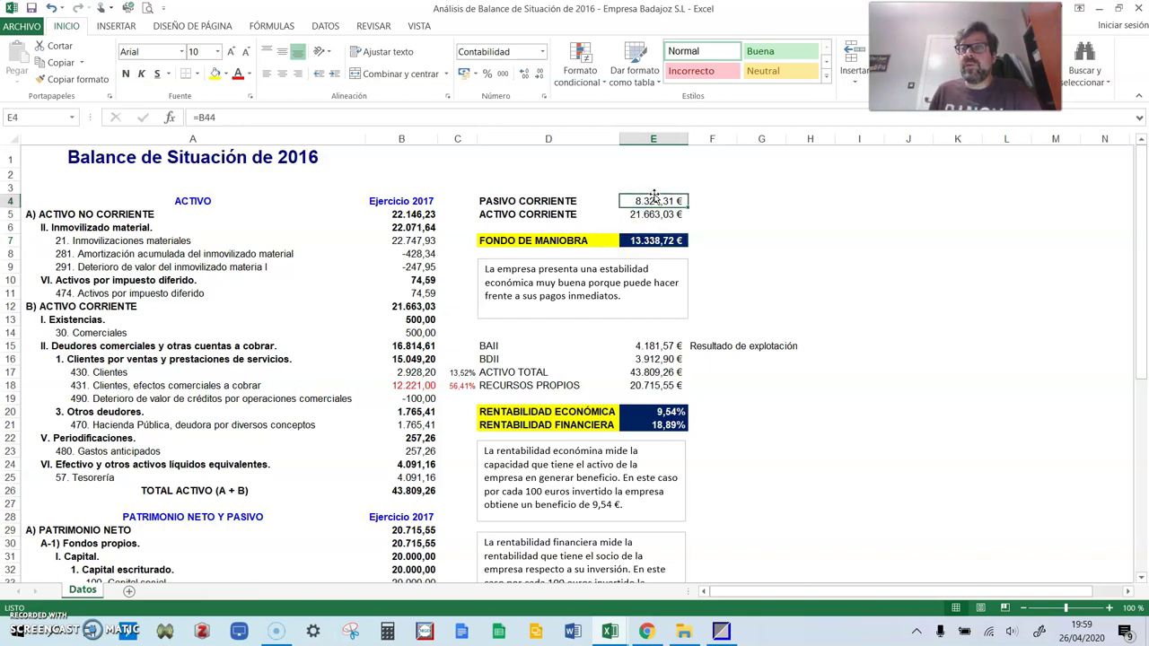
click(659, 215)
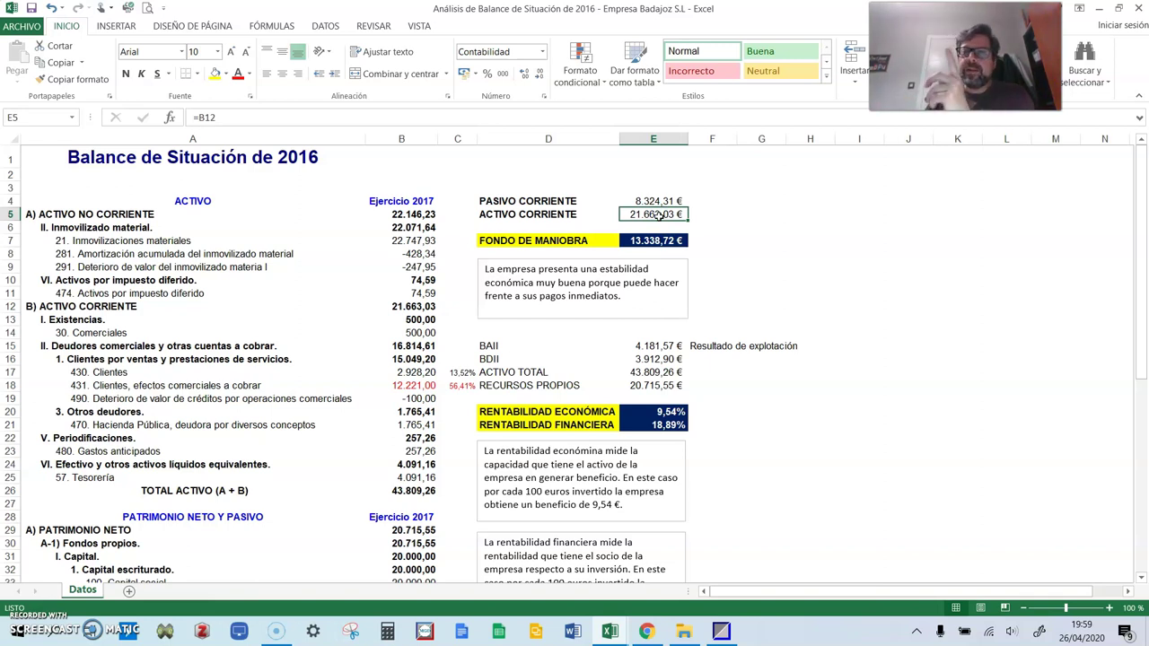
click(421, 386)
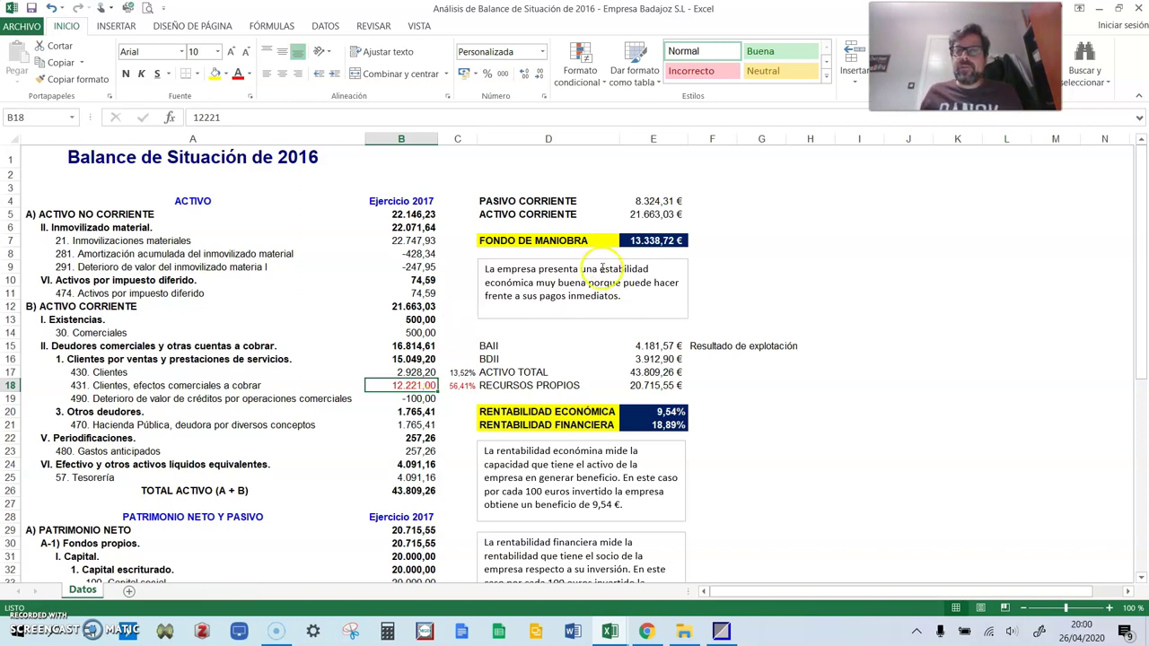
drag(530, 240, 639, 240)
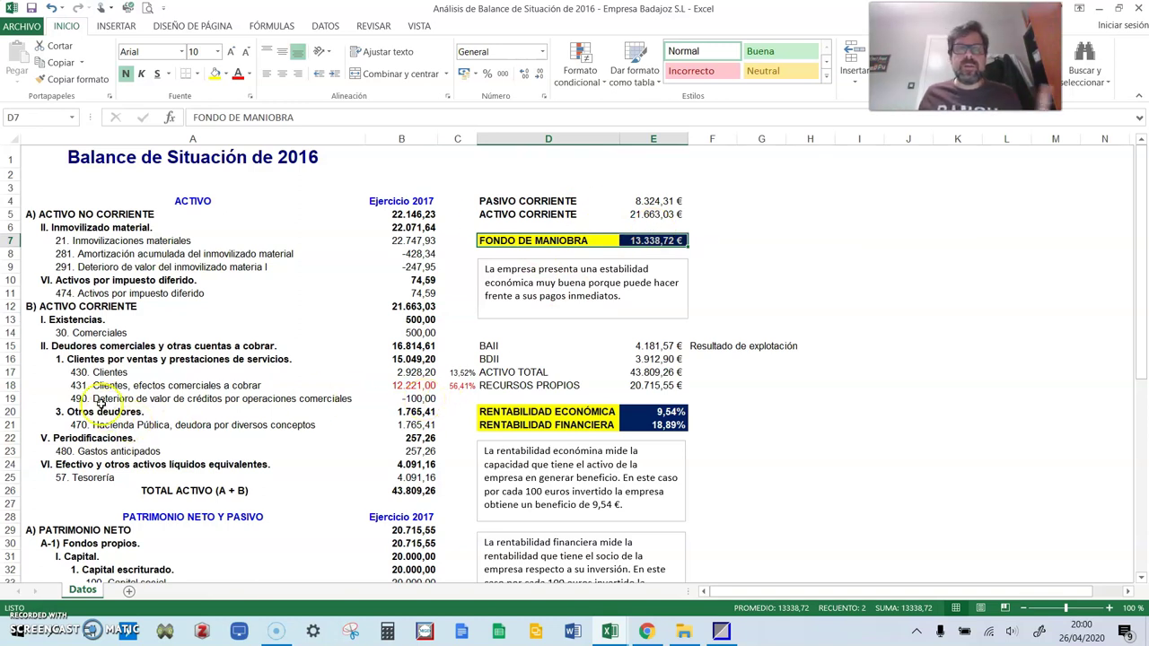
drag(115, 372, 411, 395)
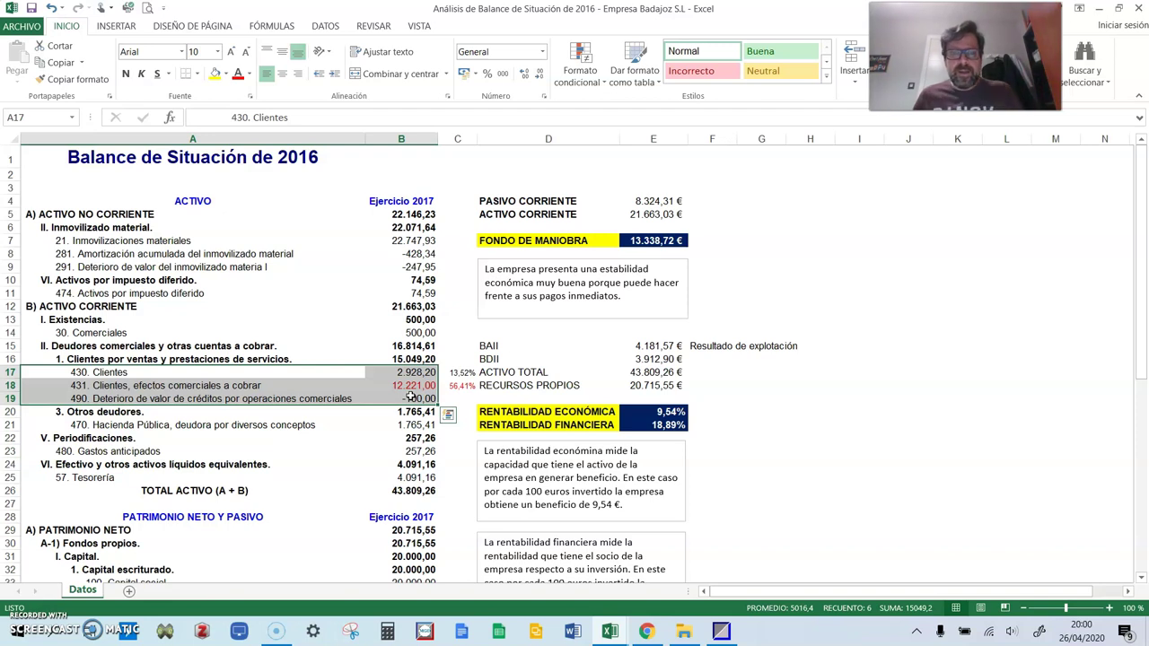
Apply red font color to the label 431. Clientes, efectos comerciales a cobrar in A18.
click(407, 387)
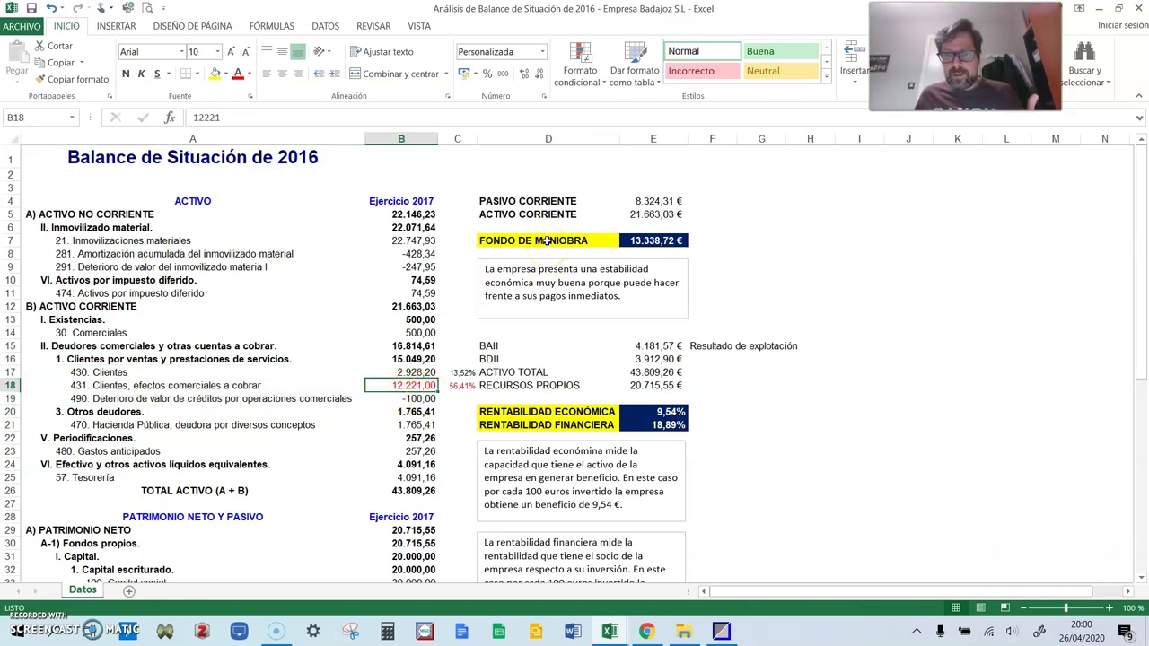
drag(404, 372, 235, 398)
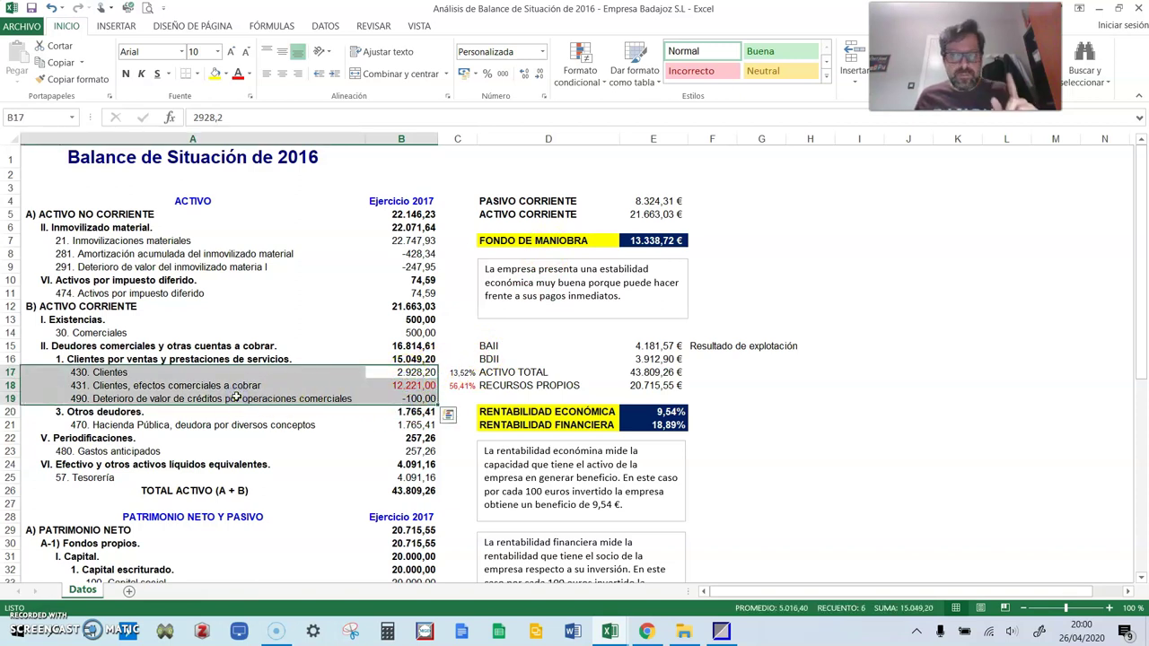
click(193, 386)
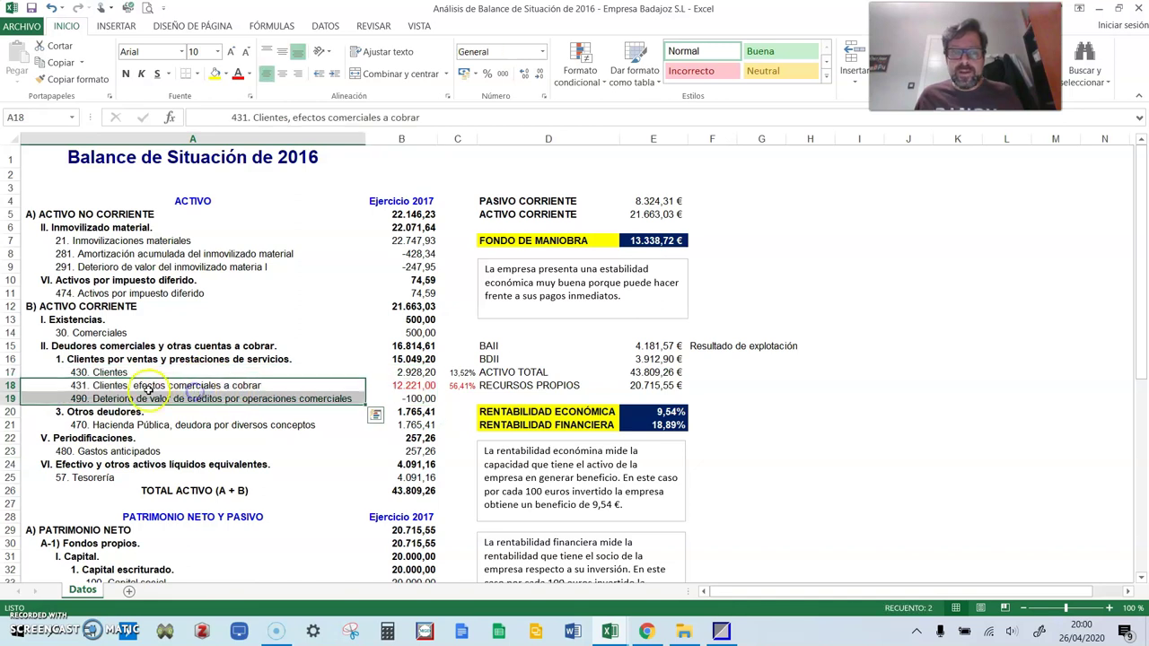
click(238, 75)
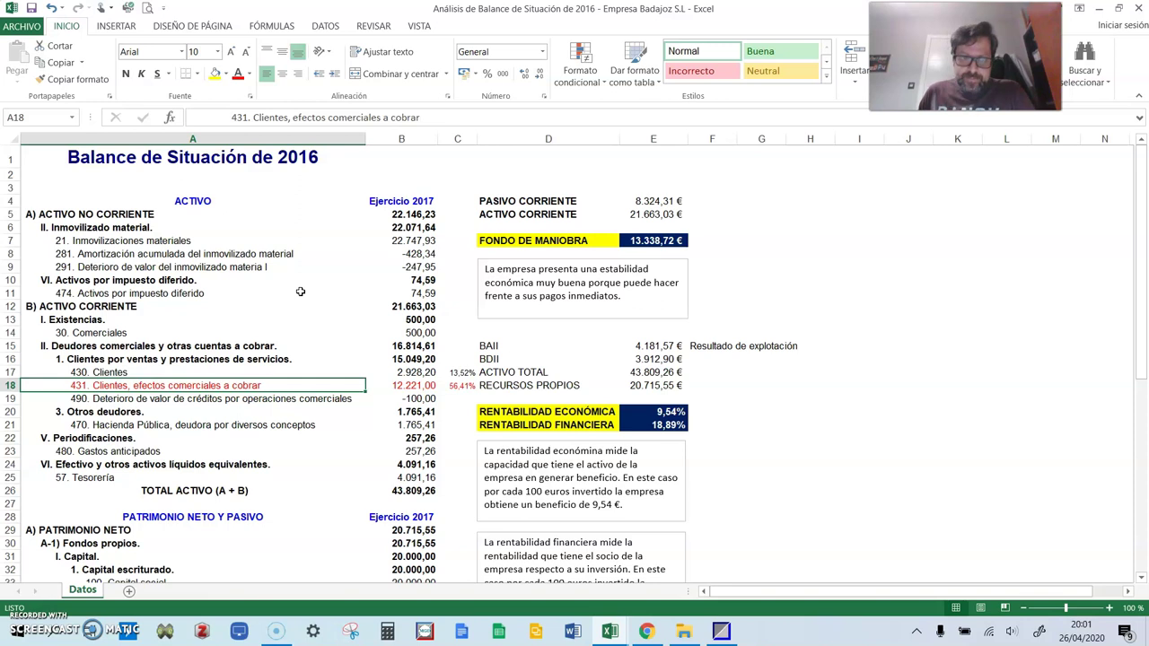
Review the profitability rows, the 57. Tesorería amount and the PATRIMONIO NETO Y PASIVO section of the balance.
scroll(369, 367, down, 2)
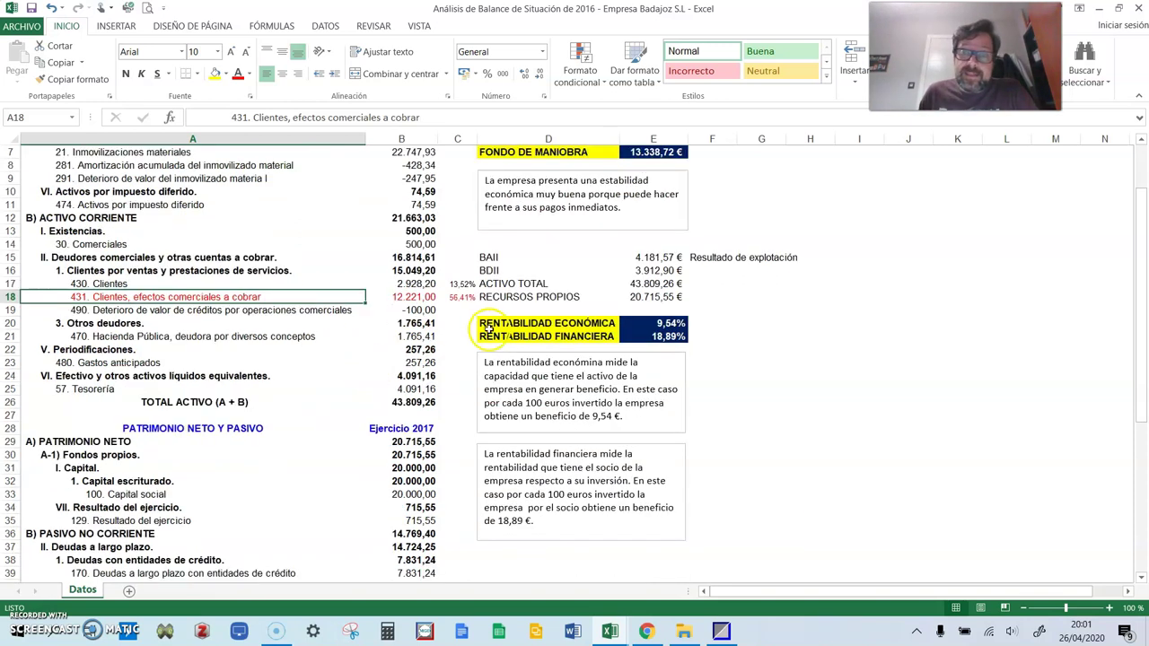
click(530, 327)
click(530, 336)
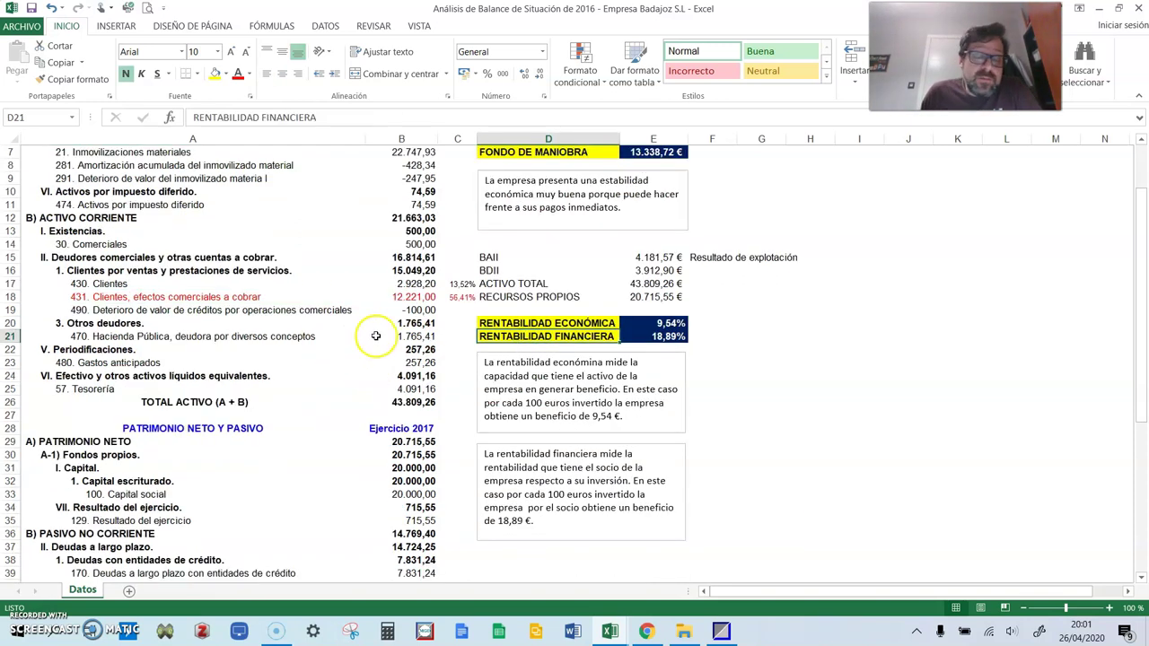
click(451, 327)
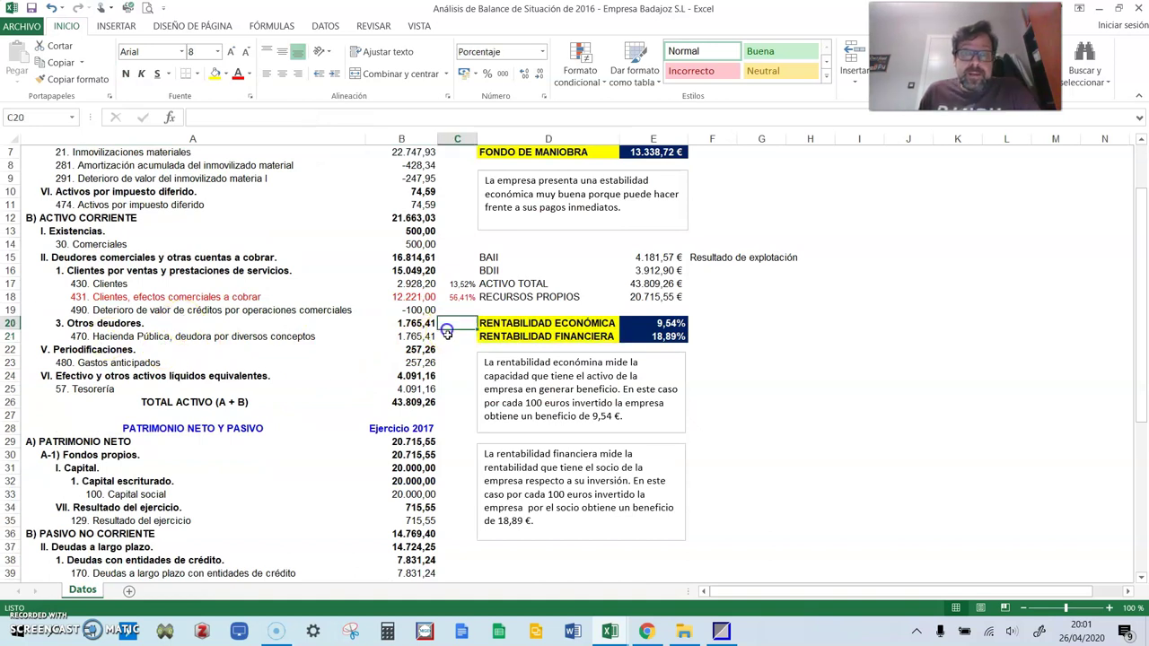
click(404, 389)
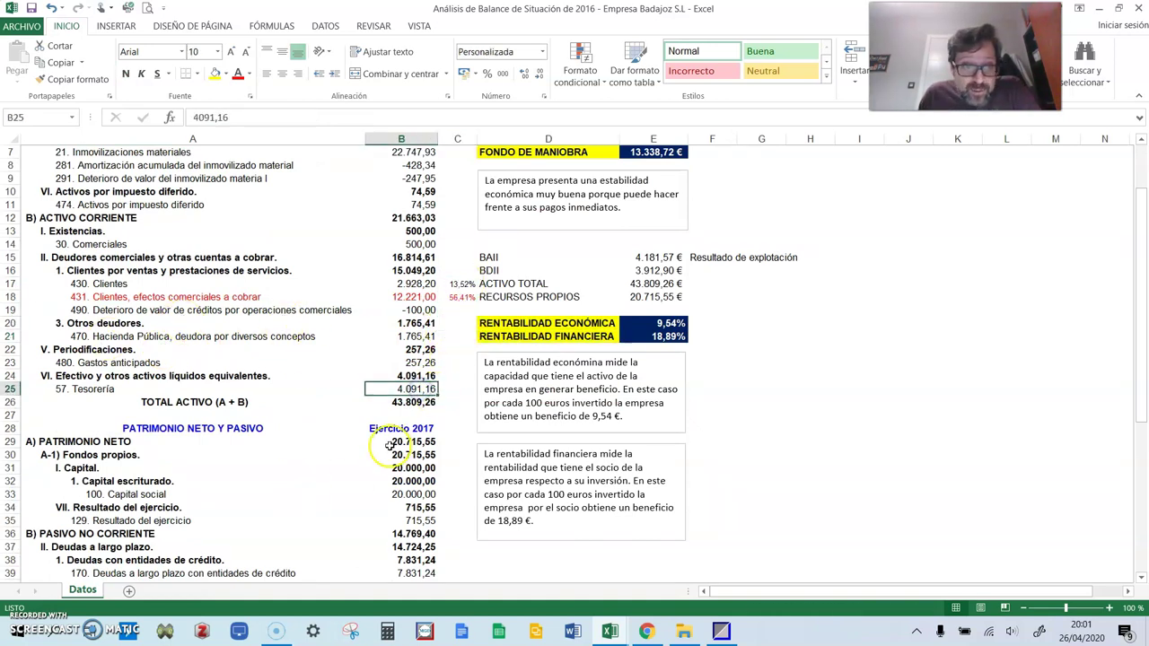
scroll(391, 436, up, 2)
scroll(374, 413, down, 8)
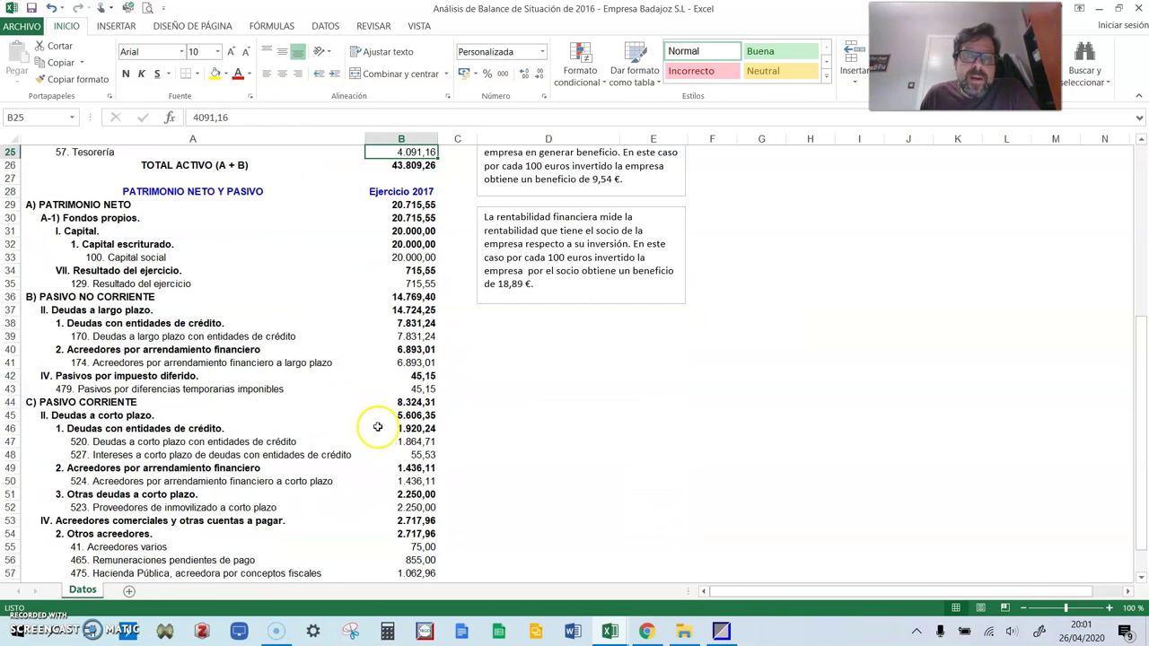
scroll(401, 486, up, 8)
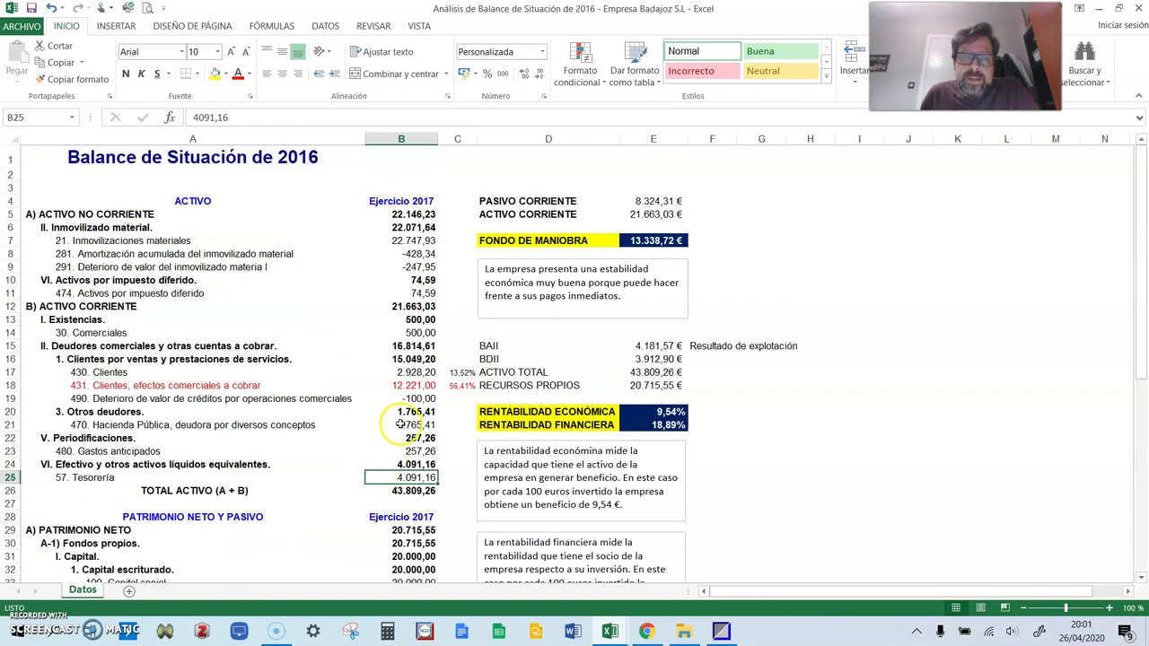
Fill the ACTIVO CORRIENTE block through TOTAL ACTIVO, A12:C26, with yellow, and select the customer accounts in A17:B19.
drag(27, 306, 458, 491)
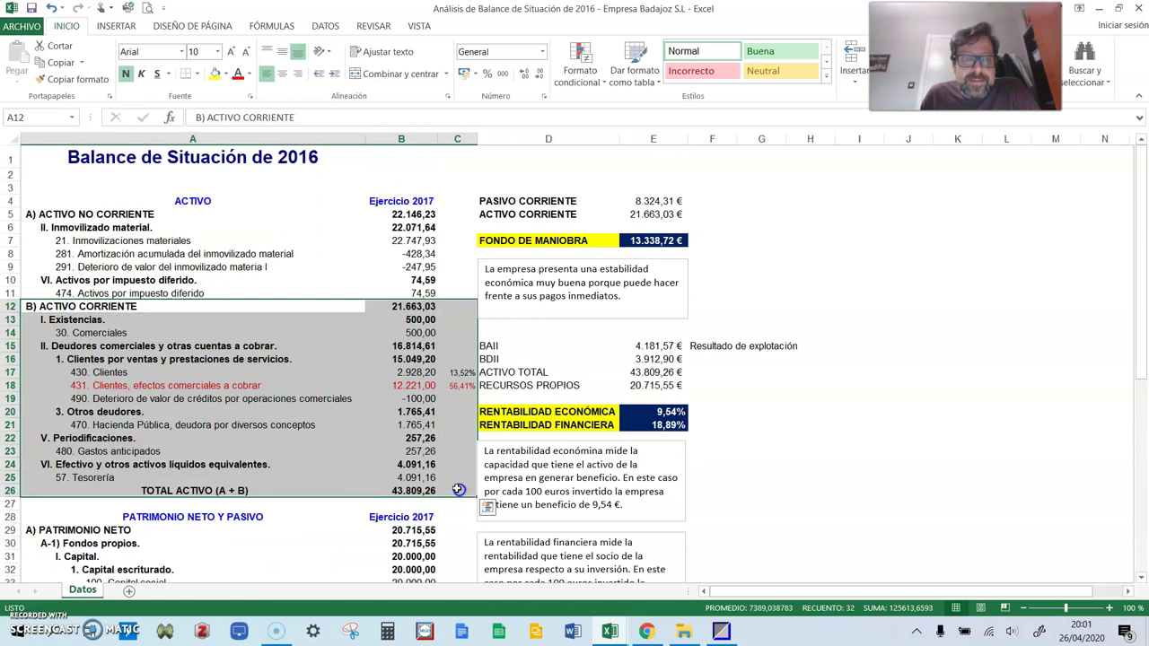
click(215, 74)
click(288, 381)
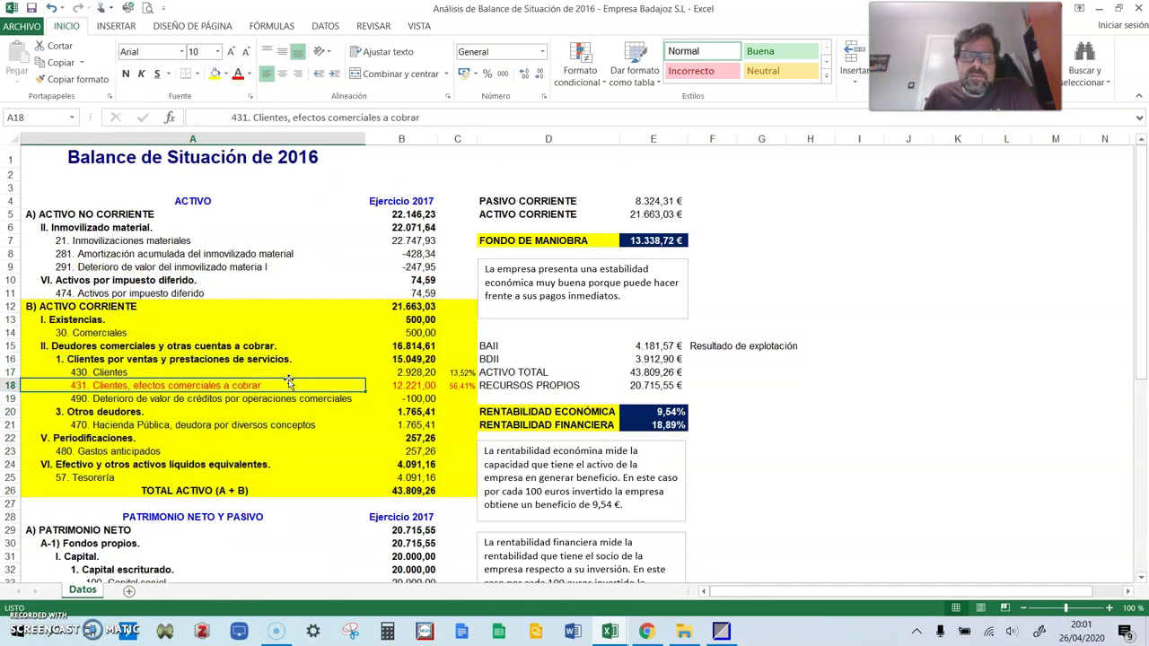
drag(131, 372, 392, 397)
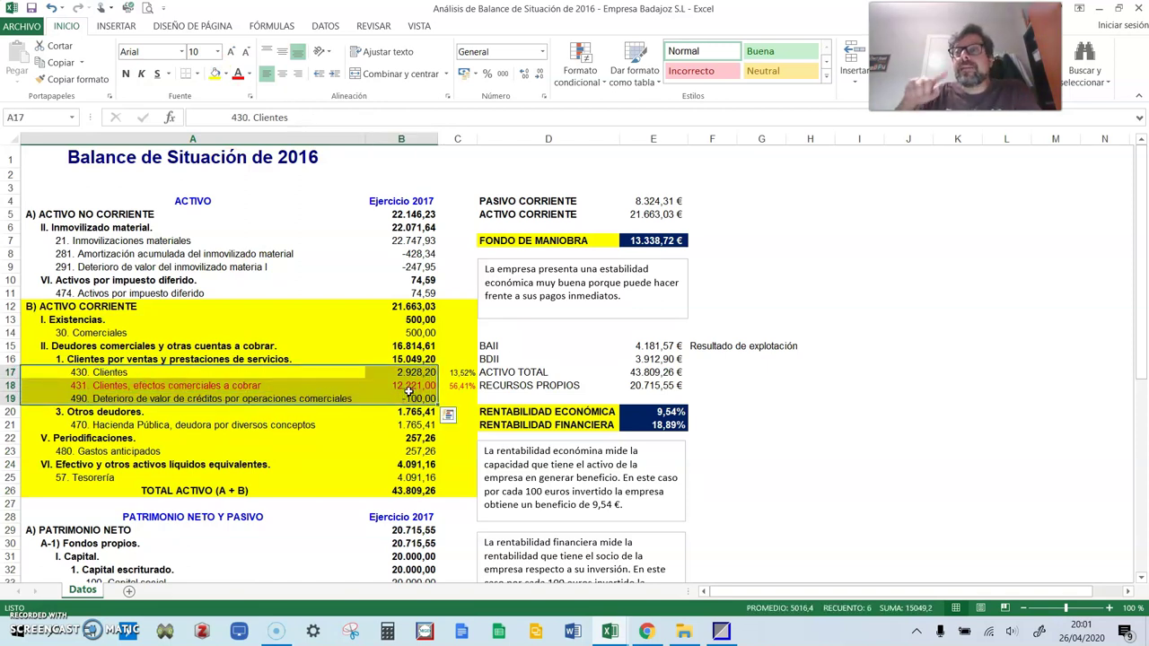